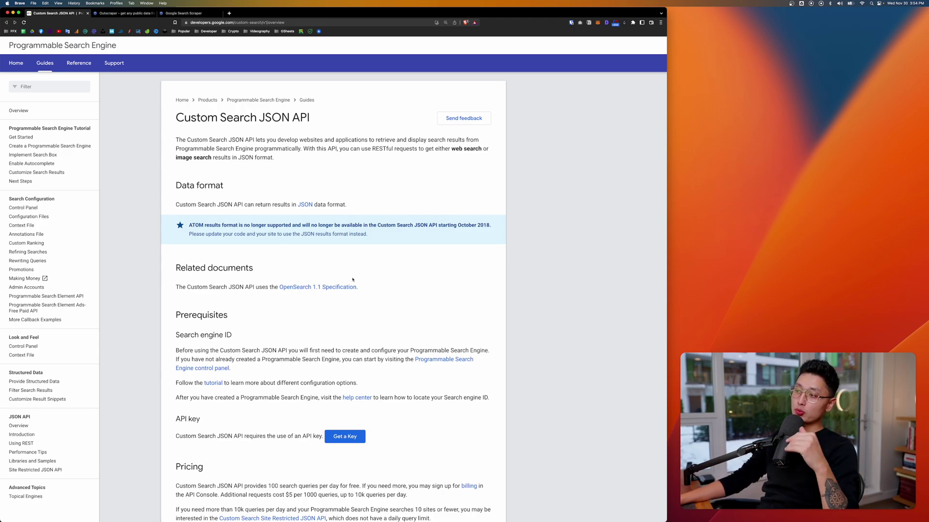
# Step: Close the Custom Search JSON API documentation tab to return to the Outscraper homepage
pyautogui.press('super+w')
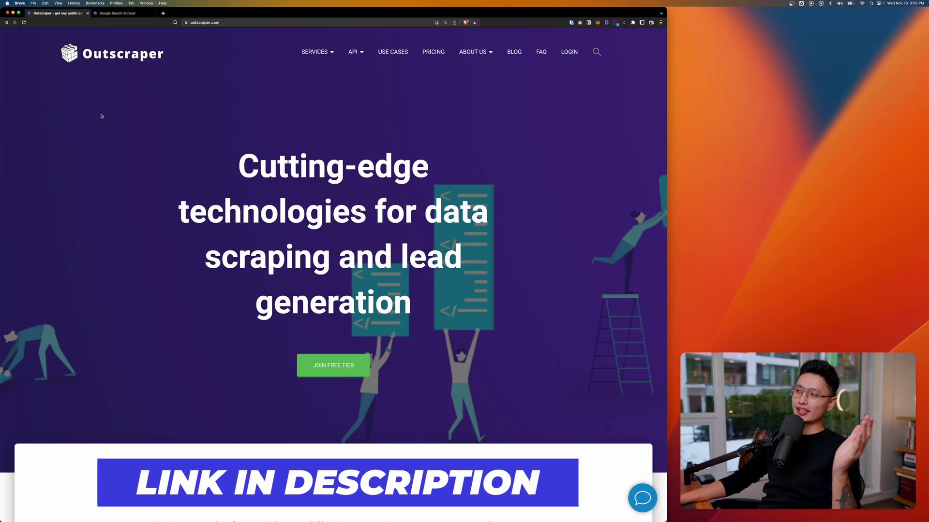
# Step: Switch to the Google Search Scraper tab and collapse, then re-expand, the Google services section
pyautogui.hotkey('ctrl', 'Tab')
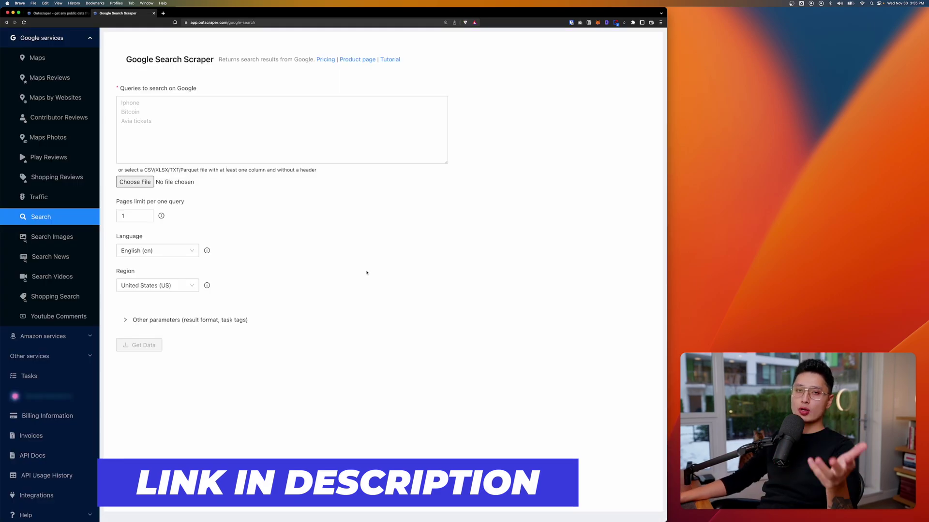
pyautogui.click(90, 39)
pyautogui.click(90, 39)
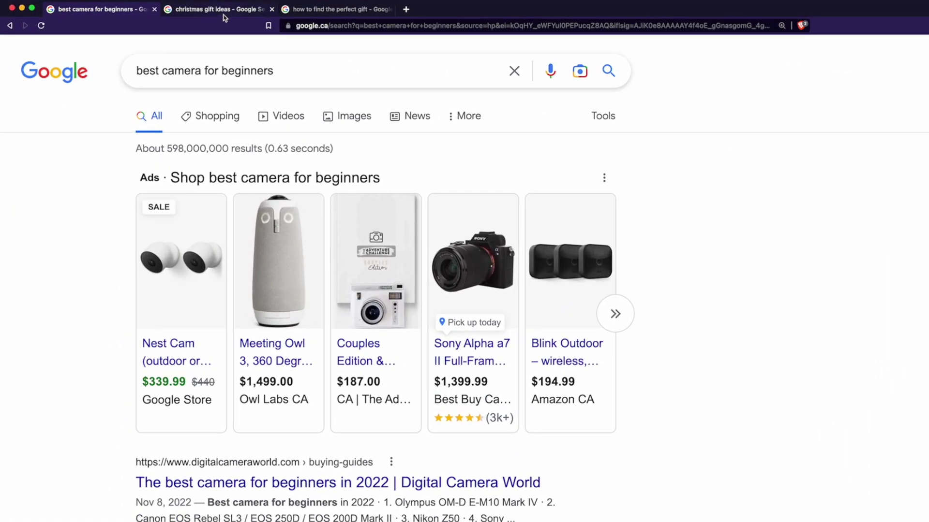
# Step: Compare Google results for 'christmas gift ideas' and 'how to find the perfect gift' with the three queries in the form
pyautogui.click(224, 15)
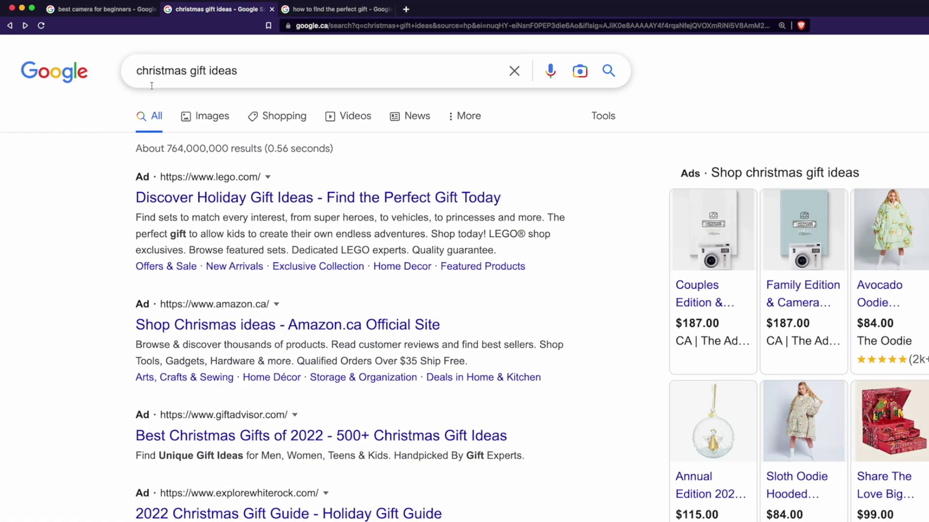
pyautogui.hotkey('ctrl', 'Tab')
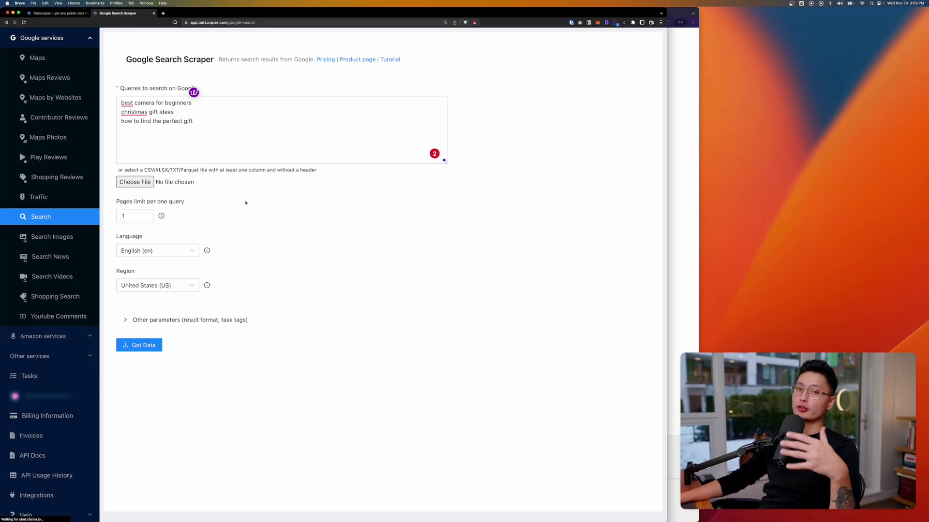
pyautogui.moveTo(206, 125); pyautogui.dragTo(120, 104)
pyautogui.moveTo(127, 106)
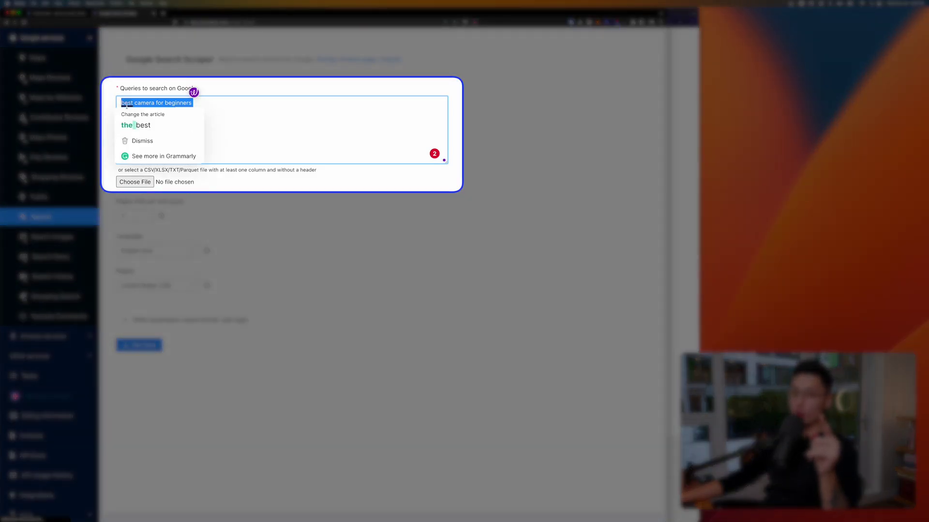
pyautogui.click(307, 184)
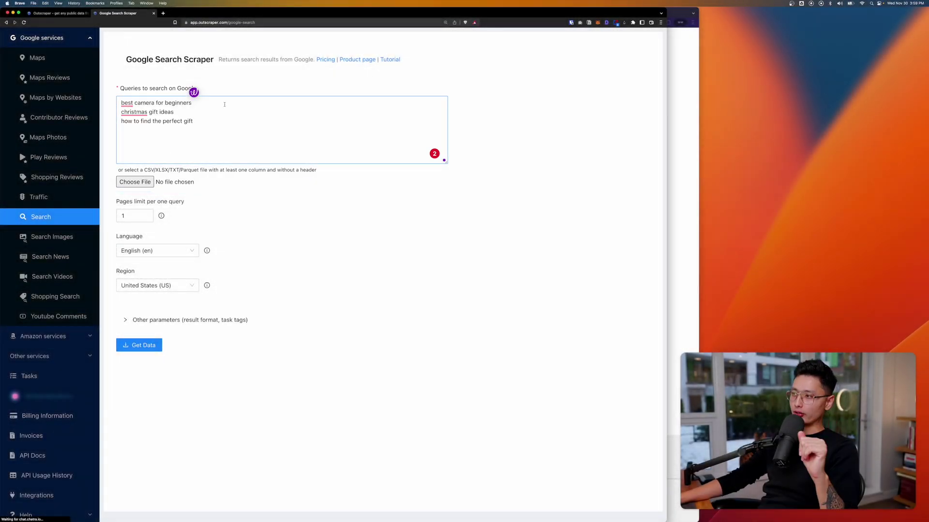
pyautogui.scroll(-1, 232, 112)
pyautogui.scroll(1, 145, 184)
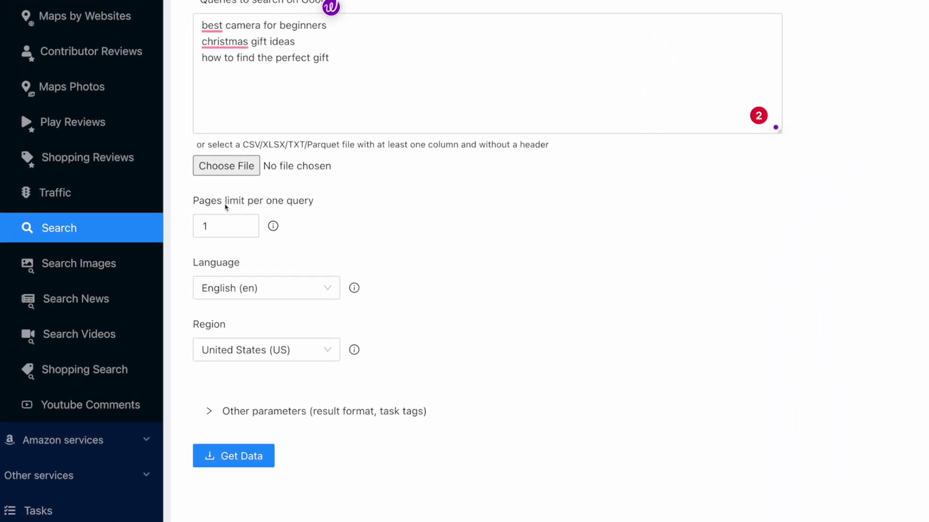
# Step: Set the pages limit per query to 5, checking it against Google's result pagination
pyautogui.click(269, 203)
pyautogui.write('5')
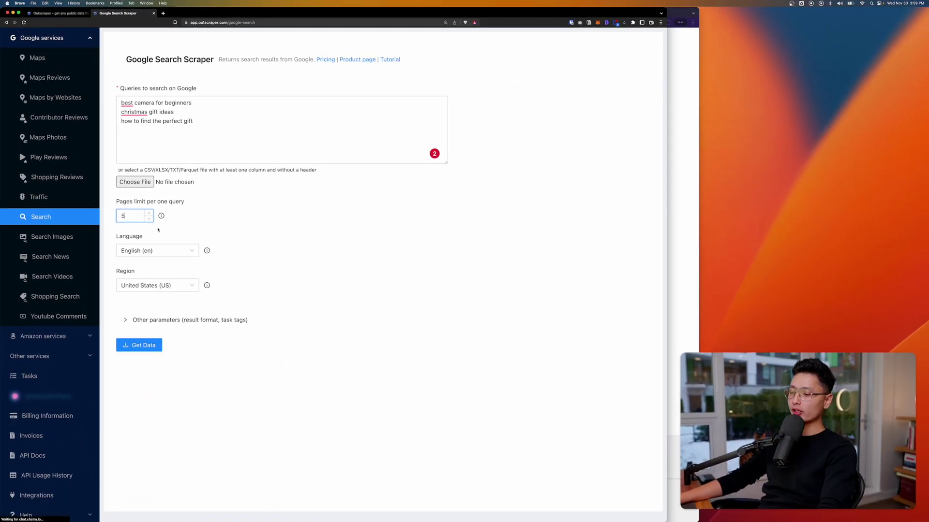
pyautogui.press('super+grave')
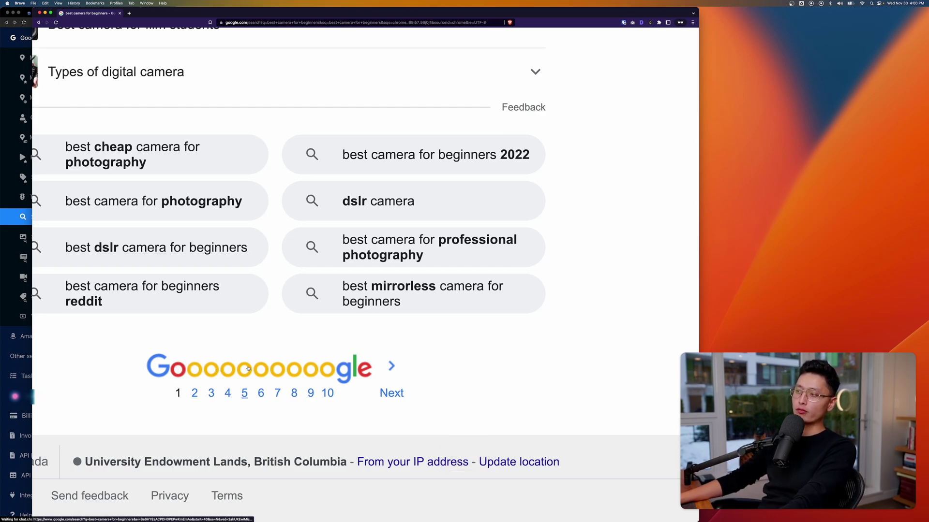
pyautogui.press('super+grave')
pyautogui.moveTo(121, 103); pyautogui.dragTo(192, 102)
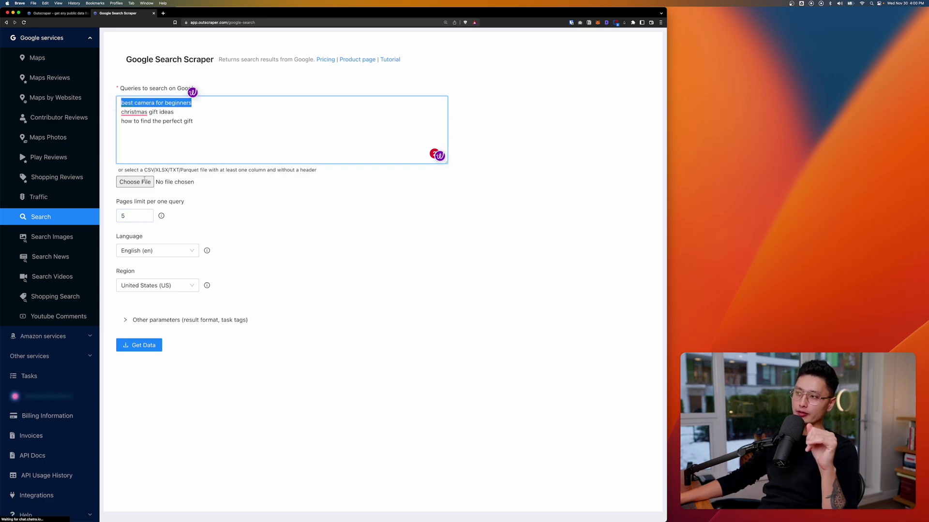
pyautogui.click(131, 217)
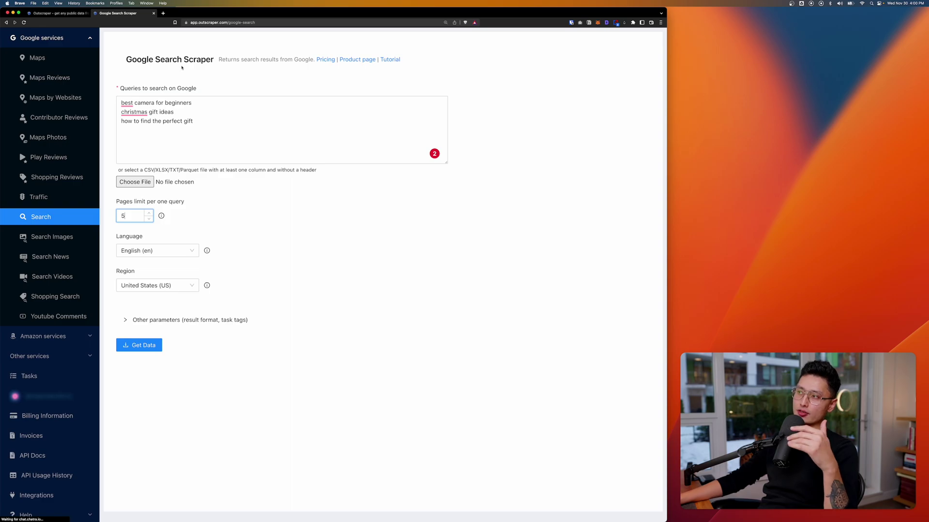
pyautogui.click(365, 245)
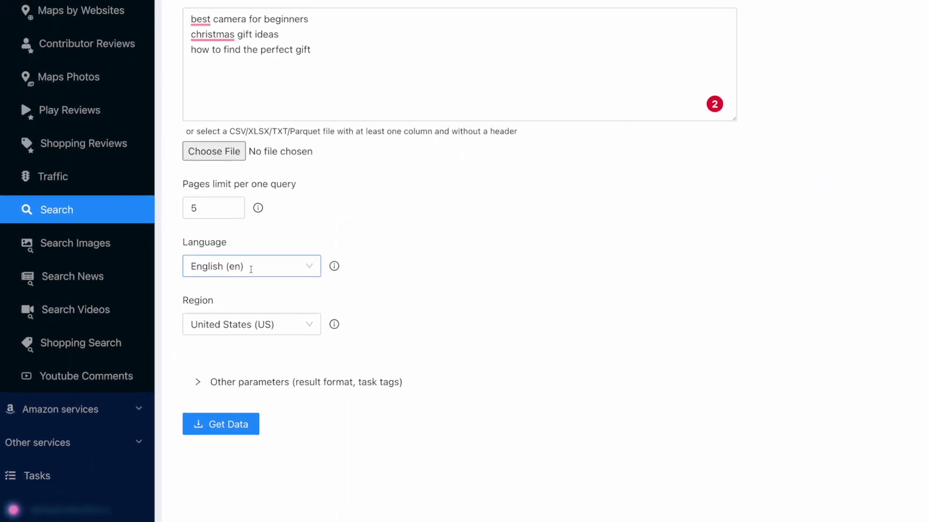
# Step: Keep English (en) as the search language and review the Region options
pyautogui.click(251, 269)
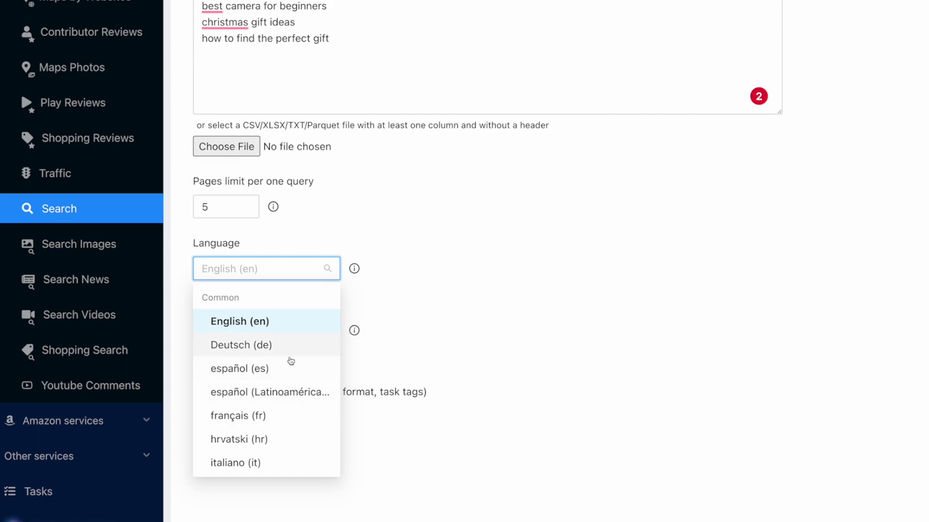
pyautogui.press('Tab')
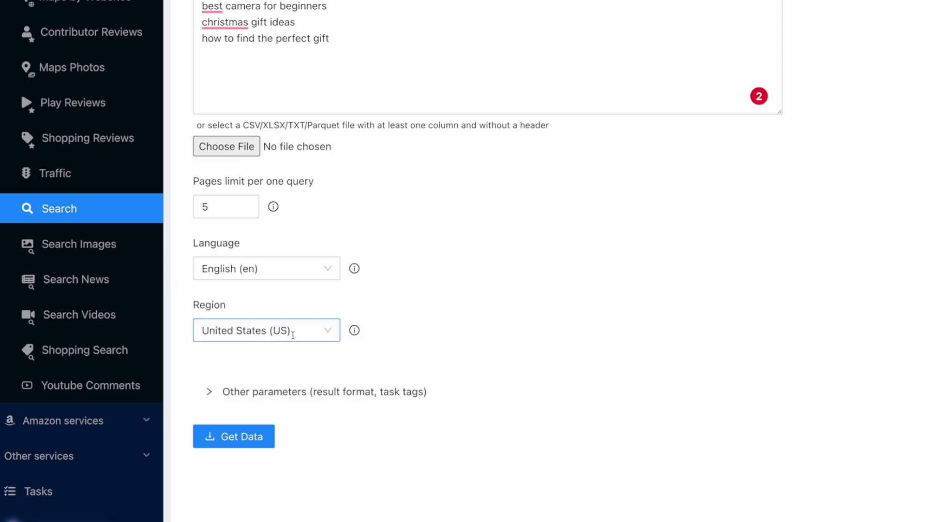
pyautogui.click(215, 279)
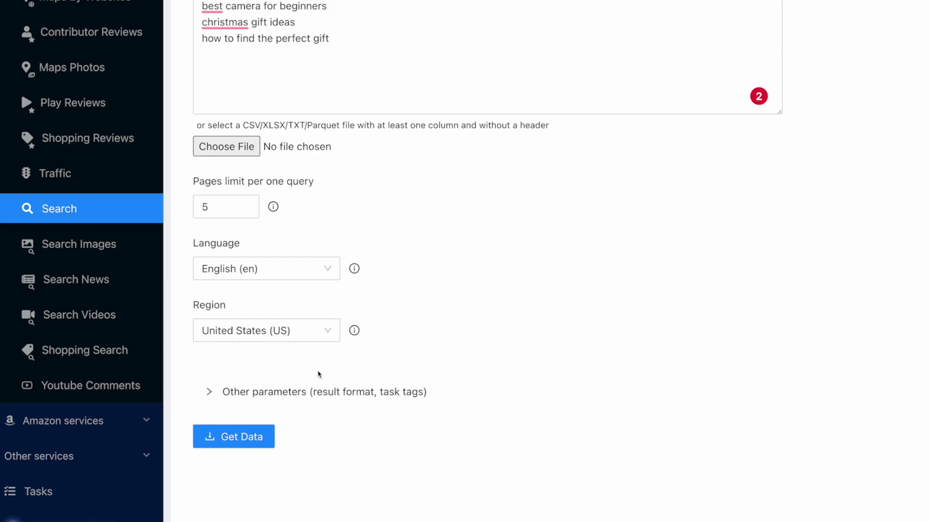
pyautogui.click(280, 337)
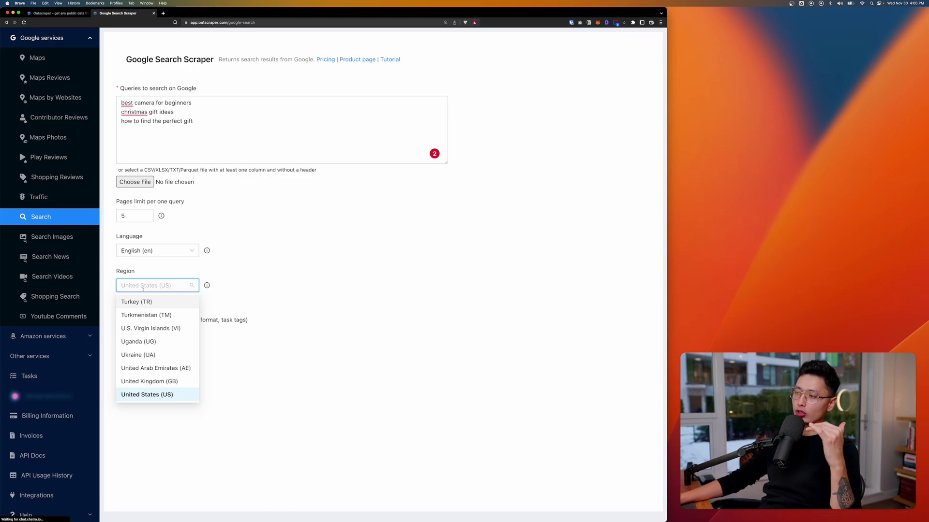
# Step: Keep United States as the region and set the result extension to CSV
pyautogui.click(140, 275)
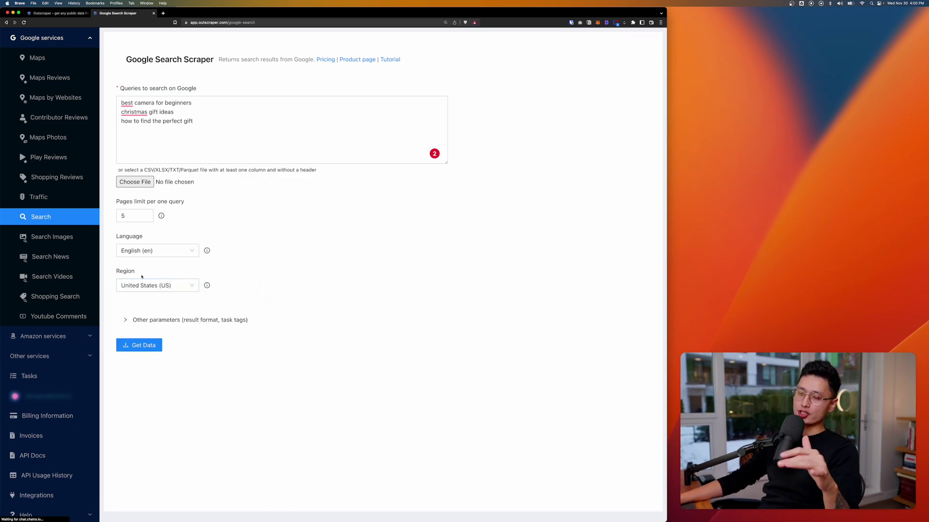
pyautogui.click(150, 321)
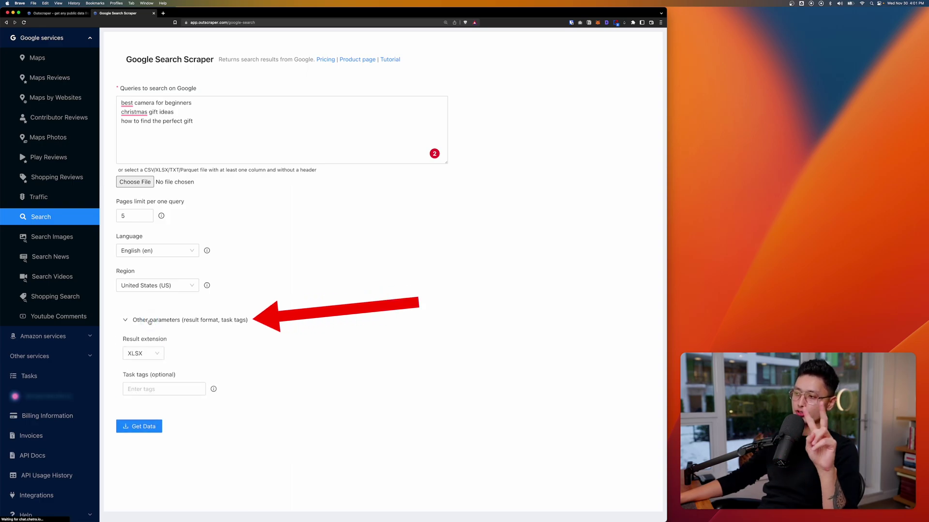
pyautogui.click(143, 353)
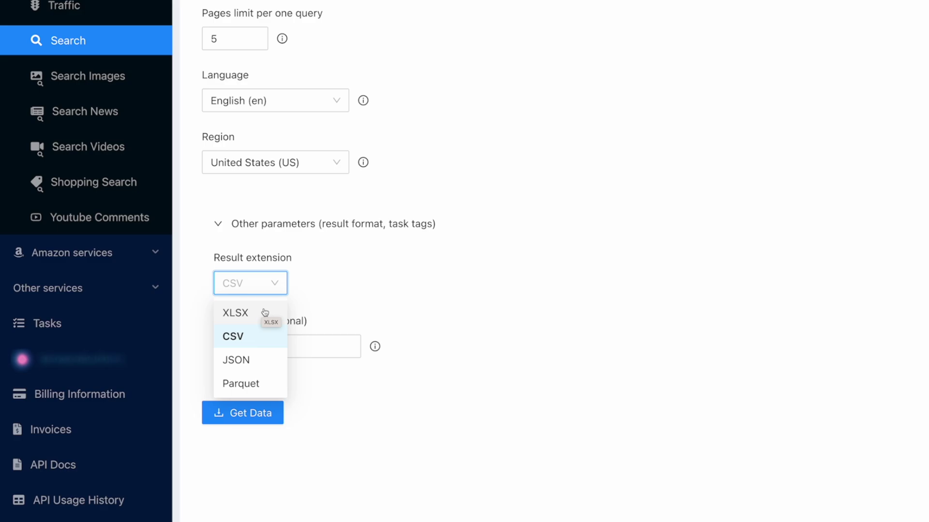
pyautogui.click(244, 336)
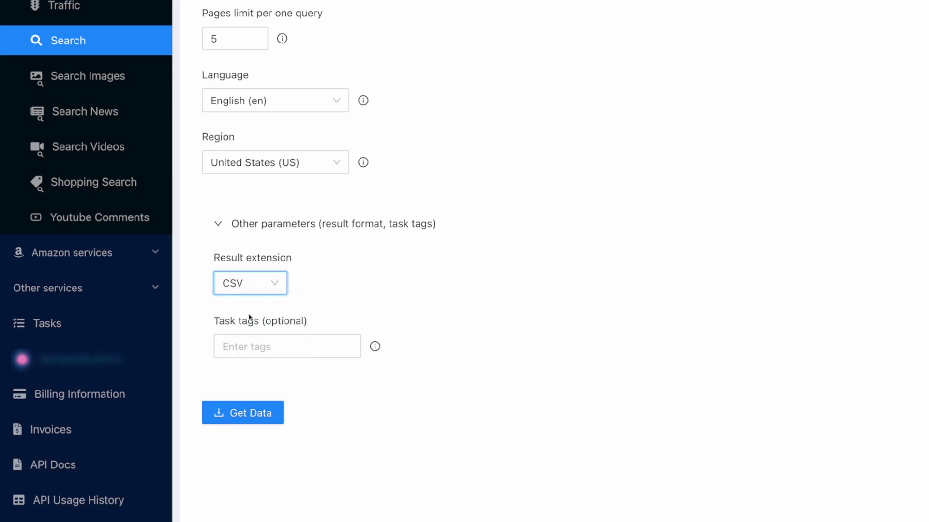
# Step: Add the 'demo task' tag, then undo the last edit in the queries box
pyautogui.click(252, 338)
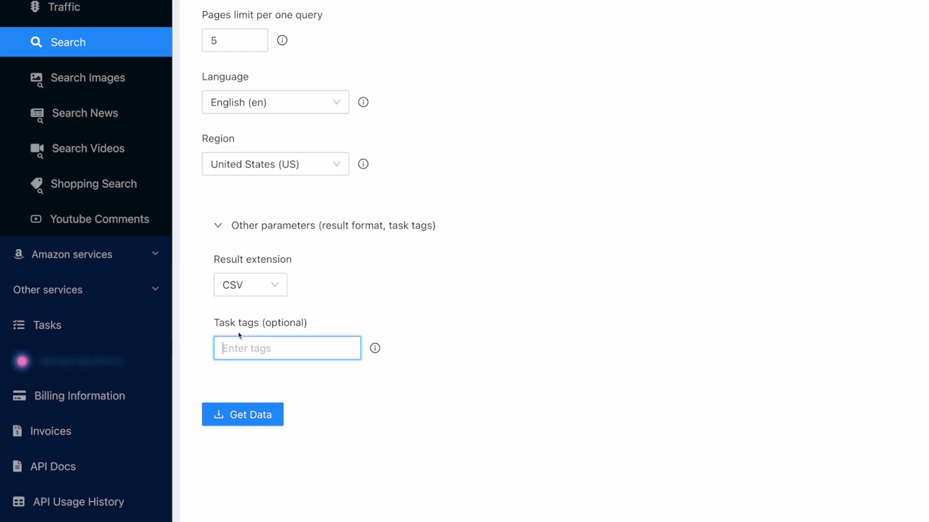
pyautogui.click(246, 346)
pyautogui.click(229, 376)
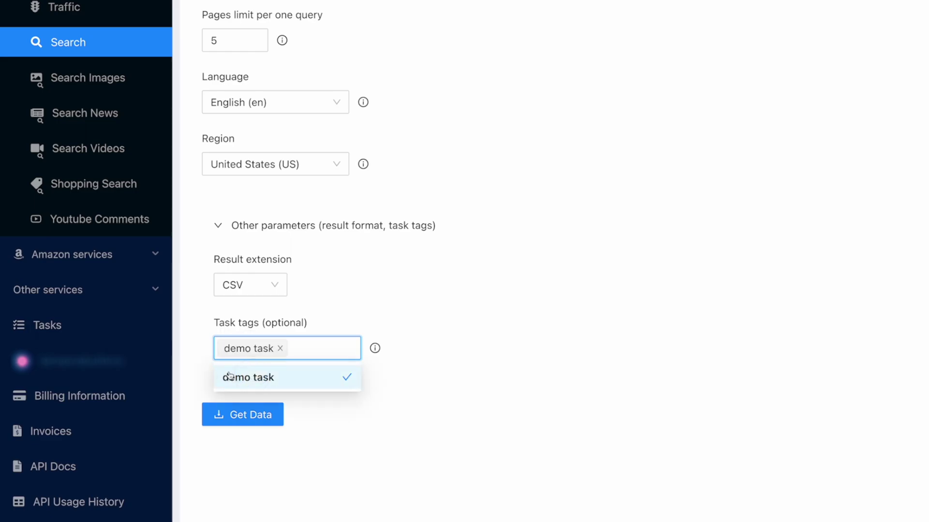
pyautogui.click(421, 338)
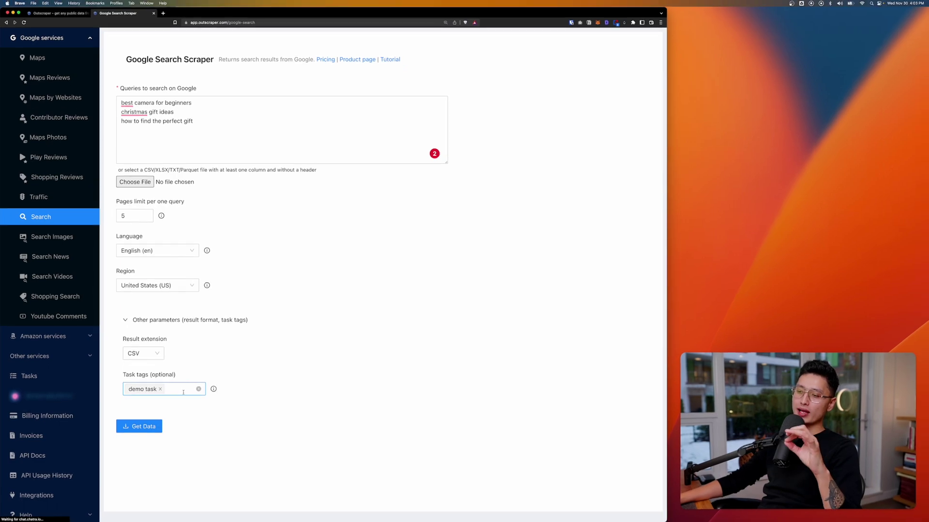
pyautogui.click(192, 126)
pyautogui.press('super+z')
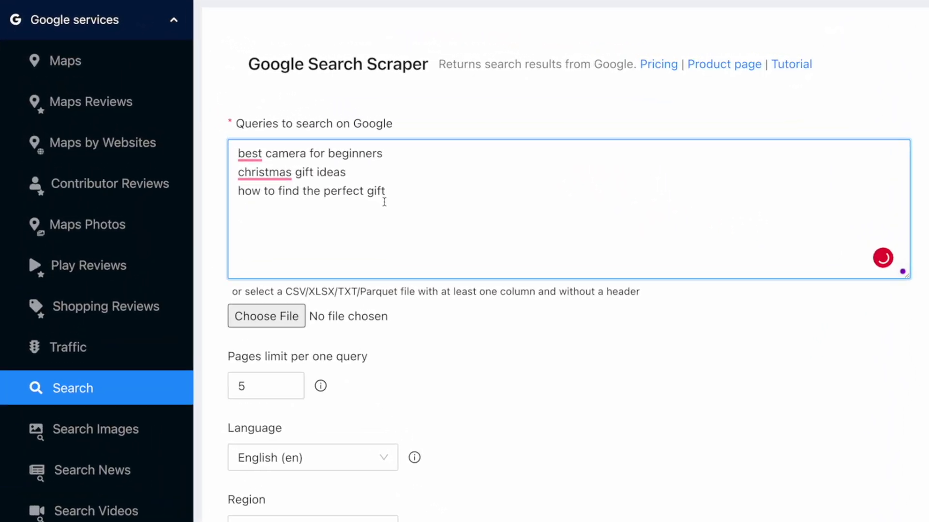
# Step: Paste 'obs round webcam' as a fourth query and submit all four with Get Data
pyautogui.write('obs round webcam')
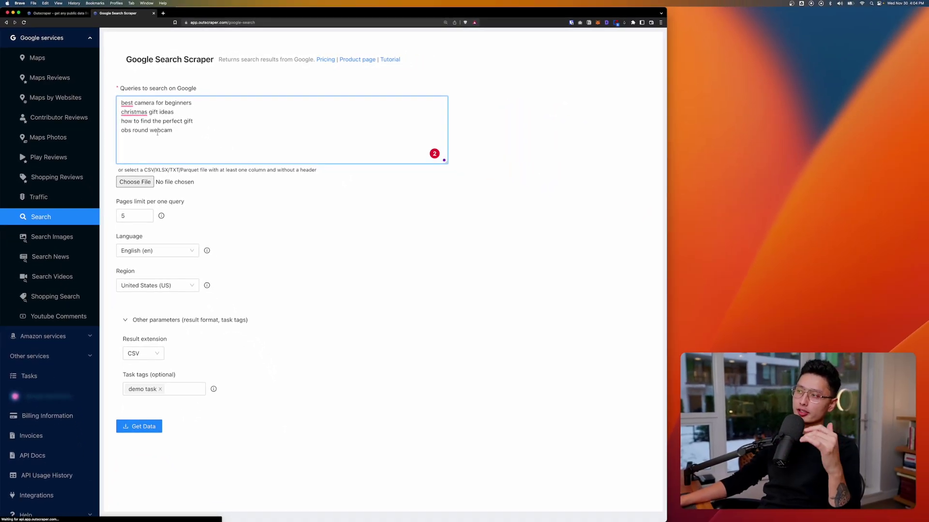
pyautogui.tripleClick(158, 133)
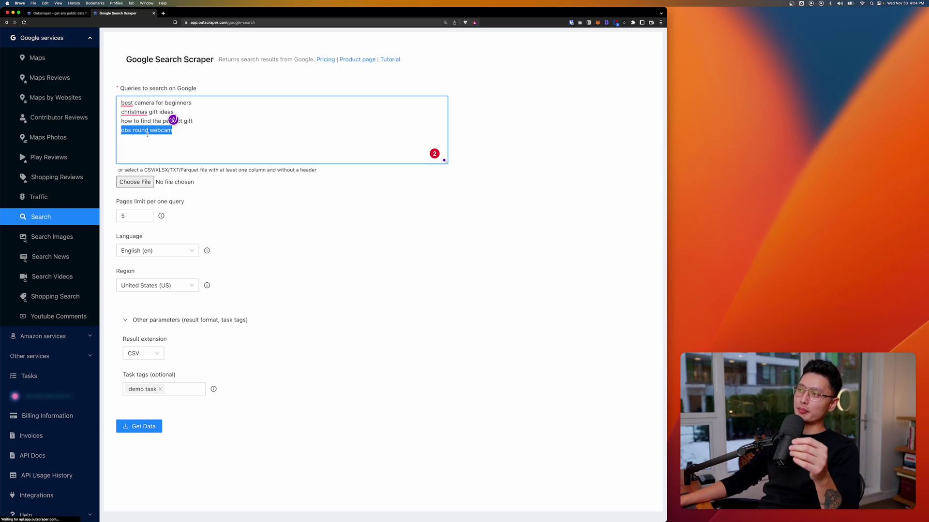
pyautogui.click(229, 155)
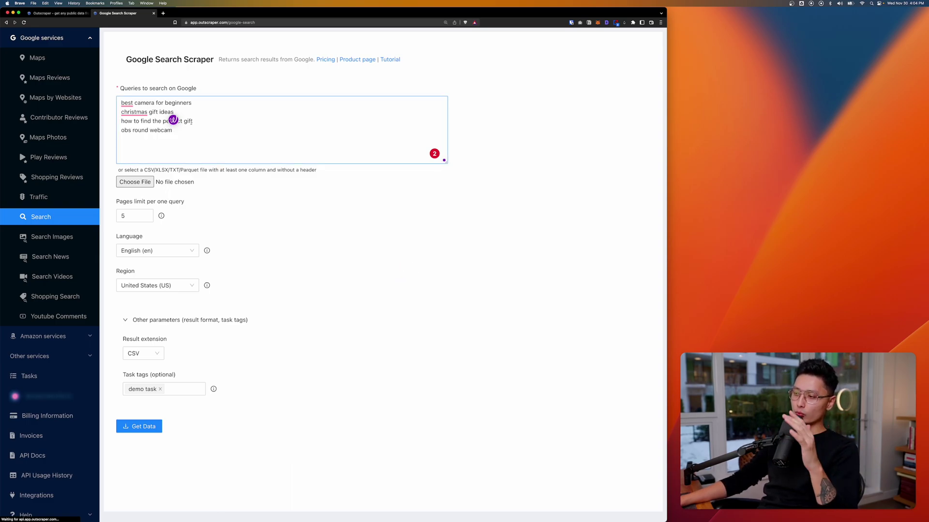
pyautogui.click(142, 427)
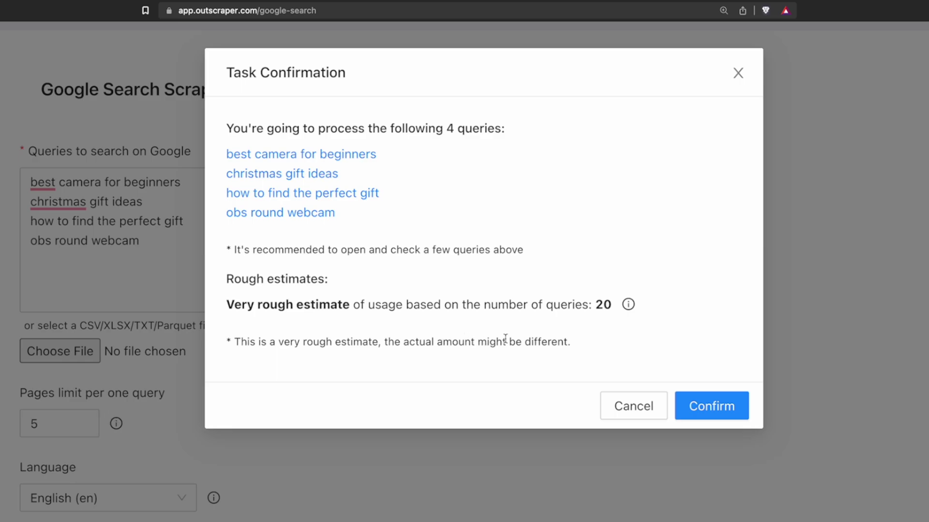
# Step: Confirm the task with its estimated usage of 20 and go to the Tasks list
pyautogui.doubleClick(604, 305)
pyautogui.moveTo(262, 305); pyautogui.dragTo(702, 302)
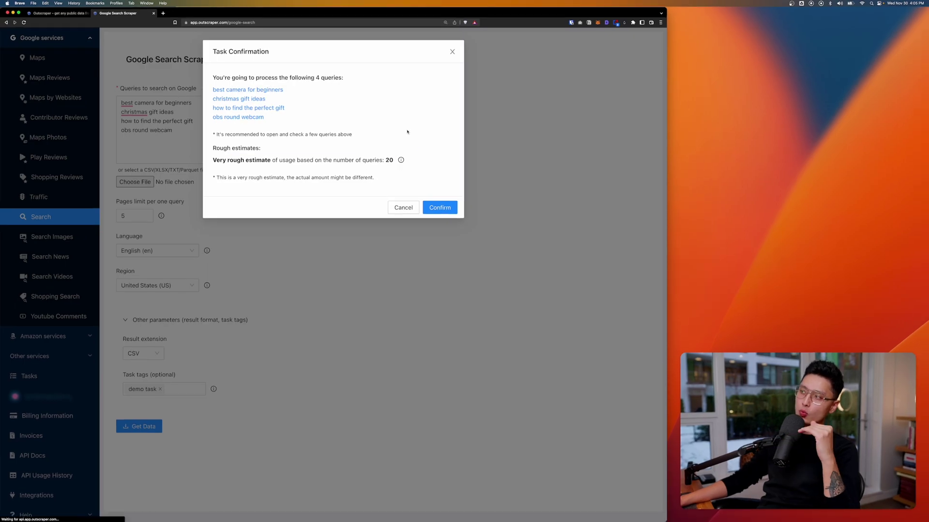
pyautogui.click(643, 250)
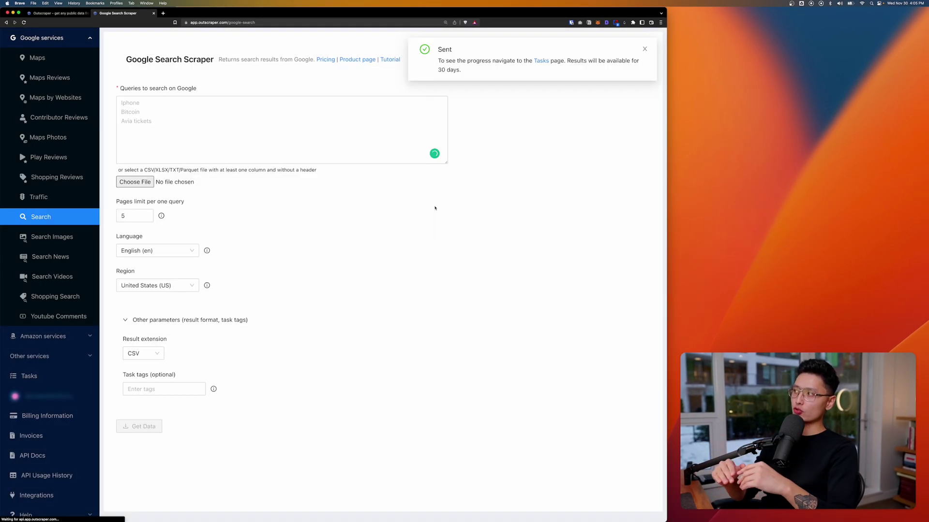
pyautogui.click(29, 376)
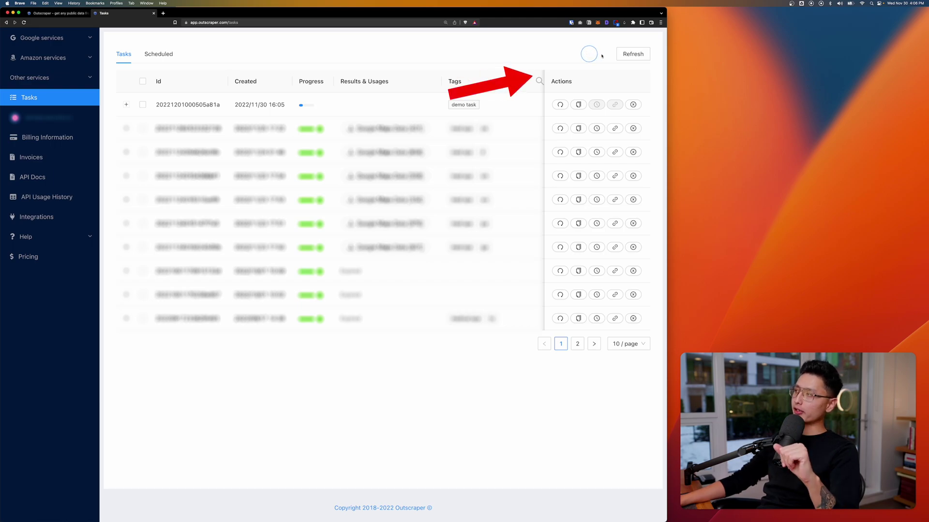
# Step: Refresh the Tasks page until the demo task shows SUCCESS with Google Search [20] results
pyautogui.click(628, 55)
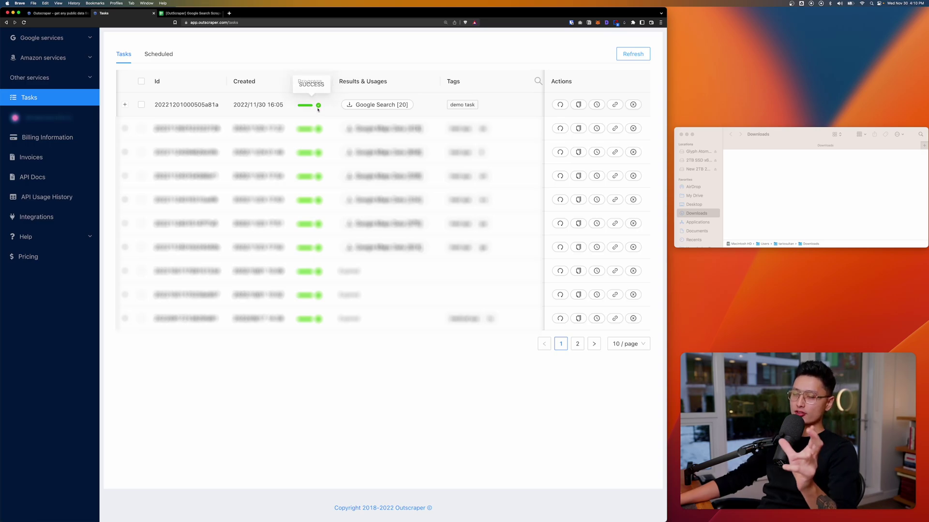
# Step: Download the Google Search [20] results CSV and locate the demo task file in Finder's Downloads
pyautogui.moveTo(338, 81); pyautogui.dragTo(387, 81)
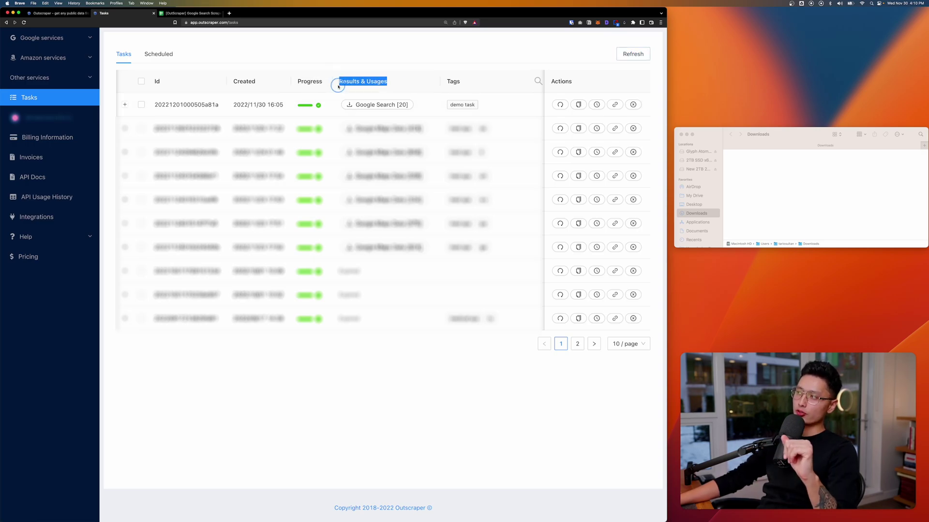
pyautogui.click(362, 113)
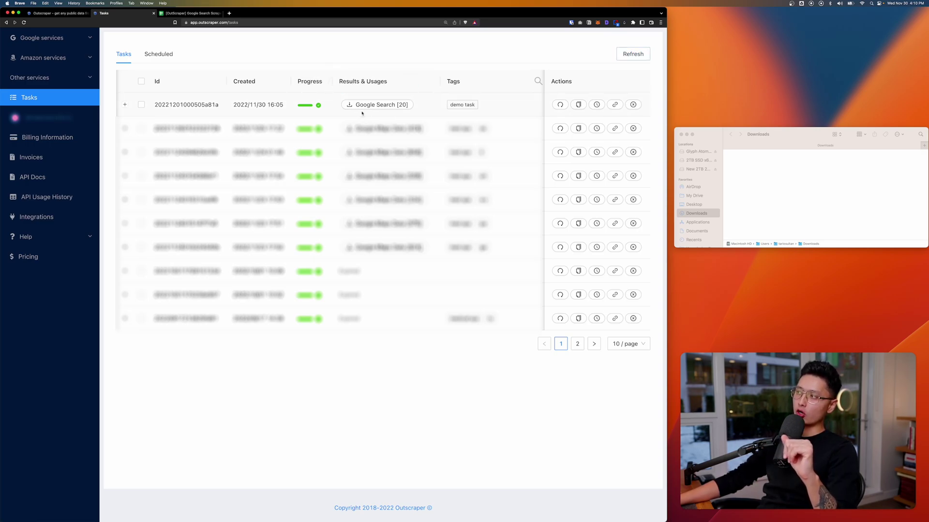
pyautogui.click(387, 105)
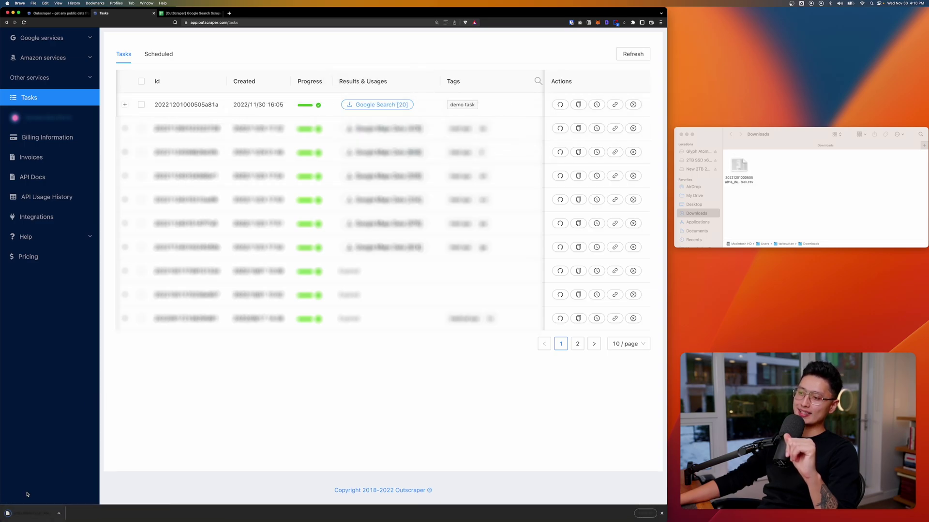
pyautogui.click(758, 215)
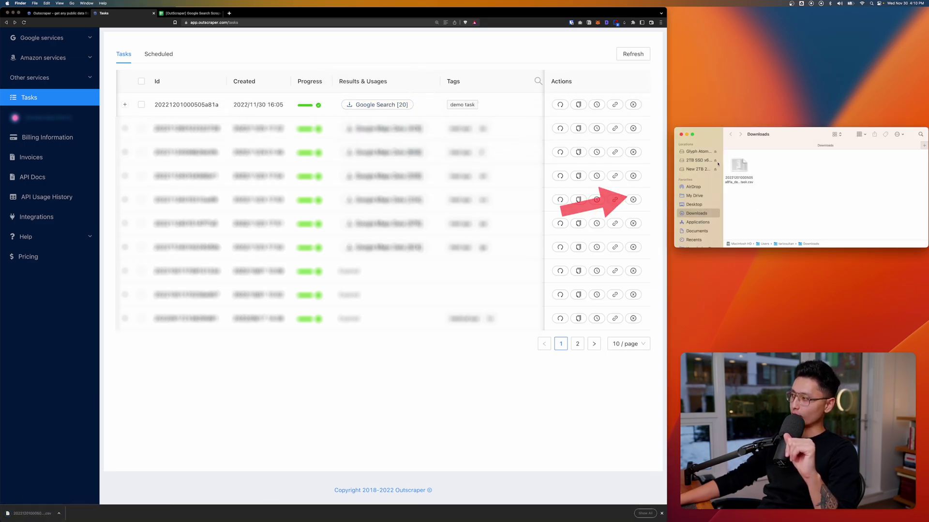
pyautogui.click(738, 165)
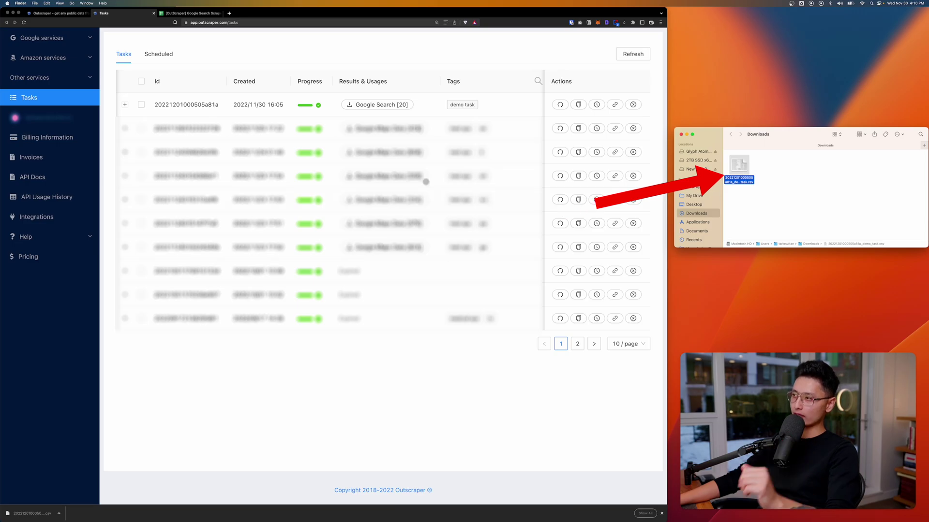
# Step: Upload the demo task CSV from Downloads into the blank Google Sheet's Import file dialog
pyautogui.click(191, 13)
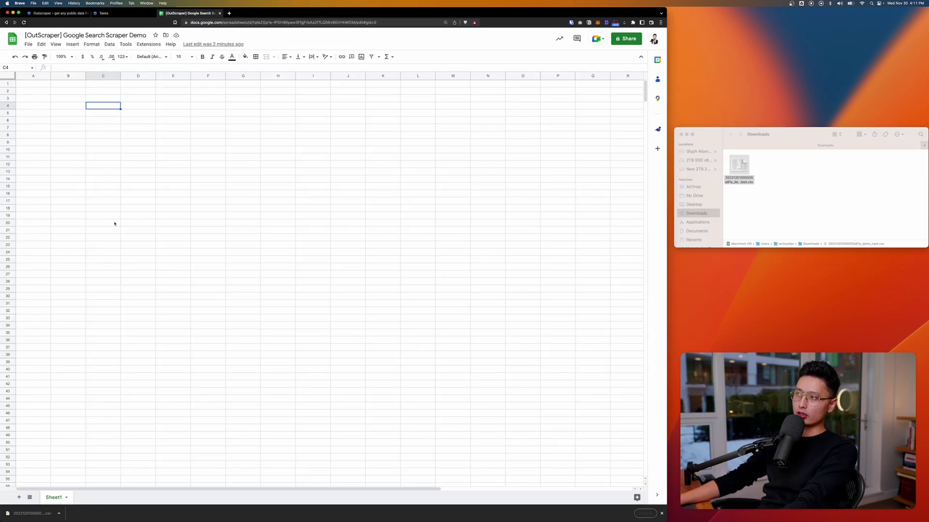
pyautogui.click(29, 44)
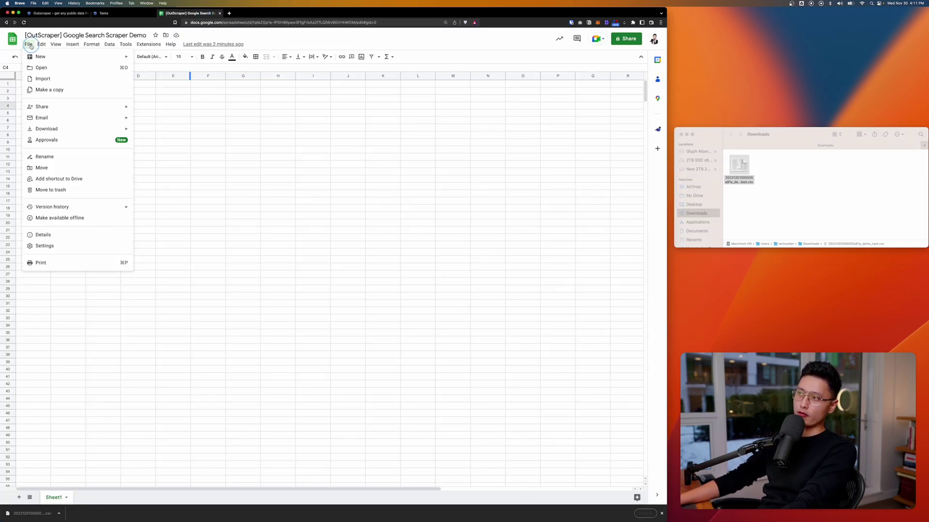
pyautogui.click(49, 80)
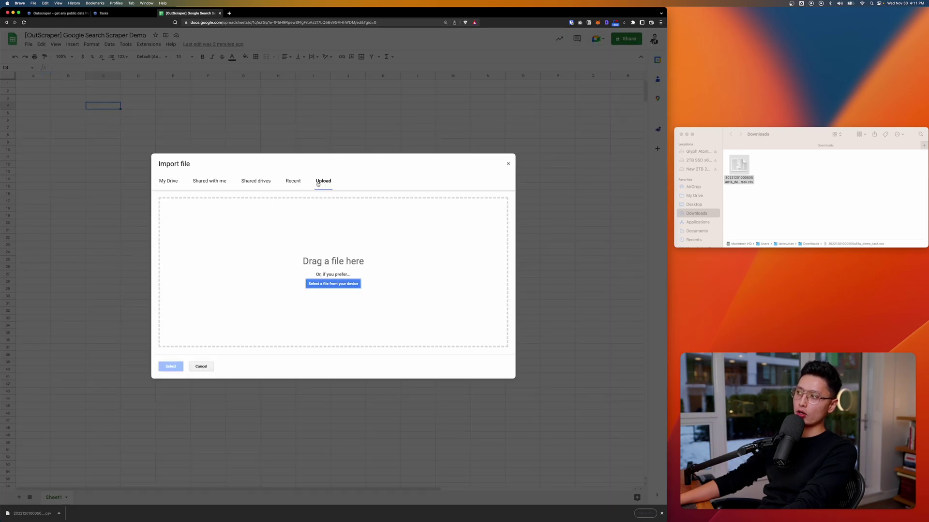
pyautogui.click(752, 182)
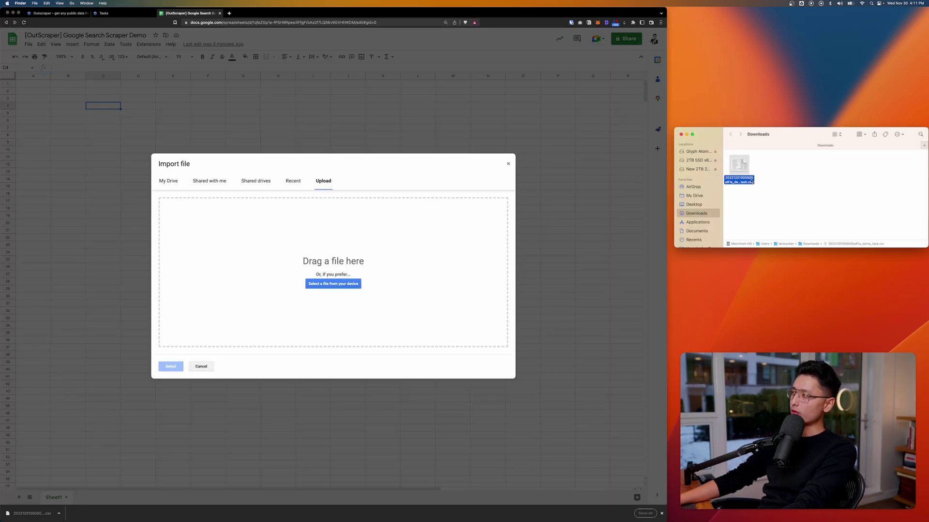
pyautogui.moveTo(742, 168); pyautogui.dragTo(276, 261)
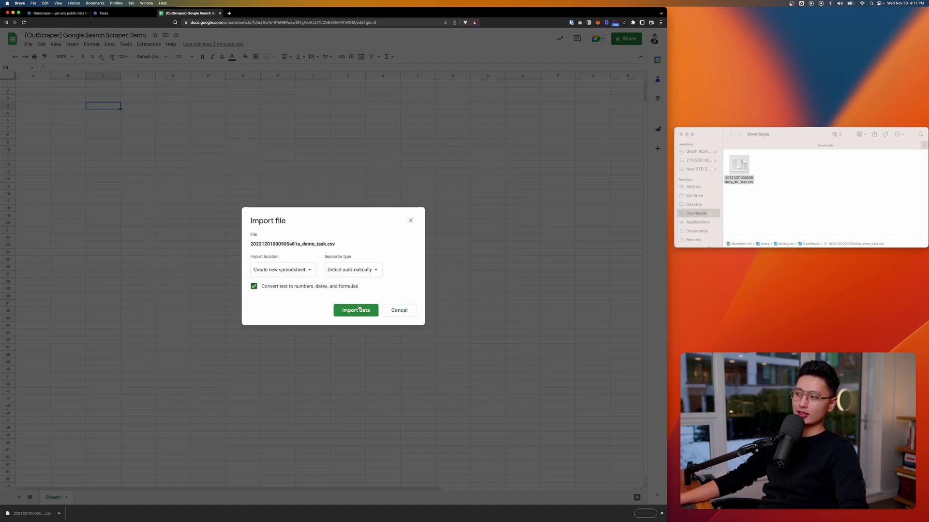
# Step: Set the import location to Replace current sheet
pyautogui.click(271, 274)
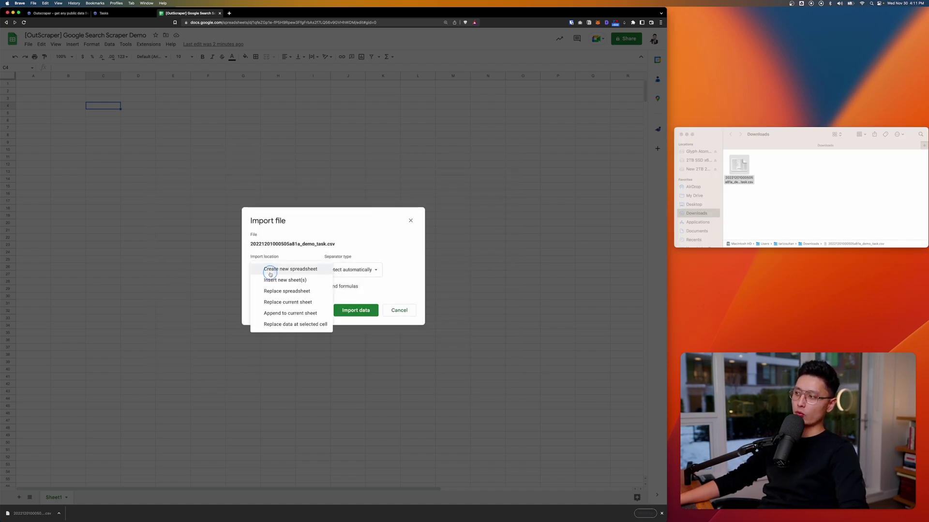
pyautogui.click(282, 302)
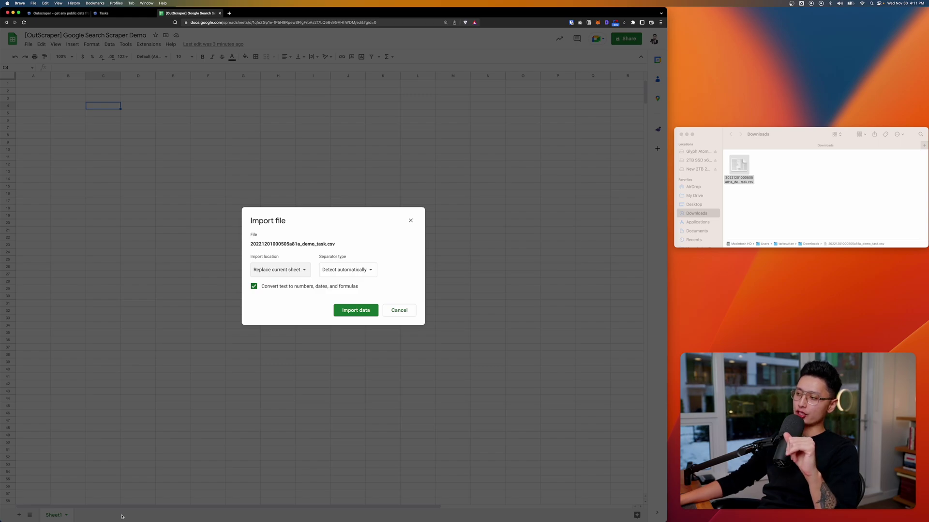
pyautogui.click(729, 202)
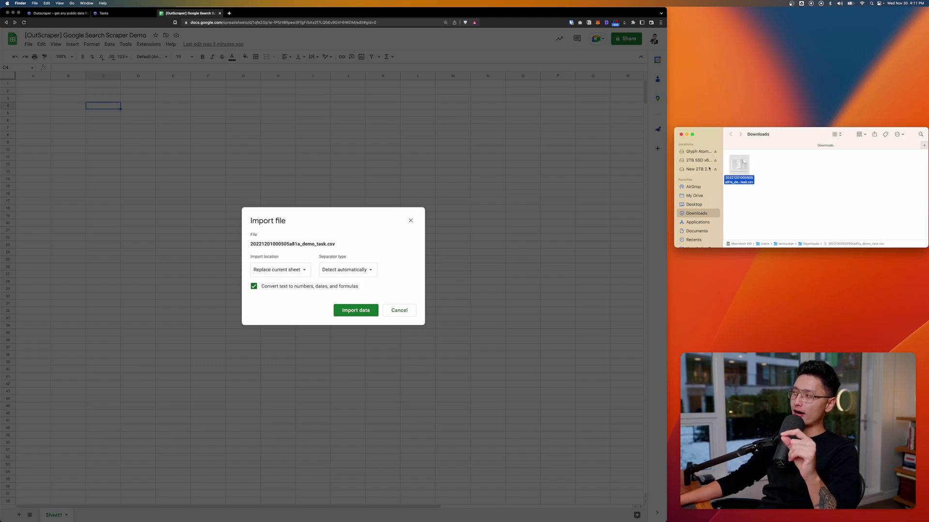
pyautogui.click(273, 270)
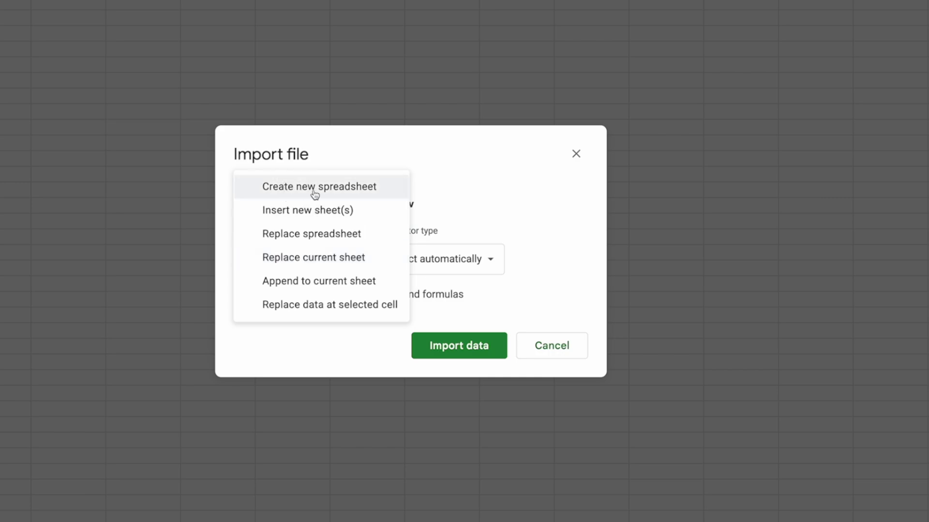
pyautogui.click(466, 176)
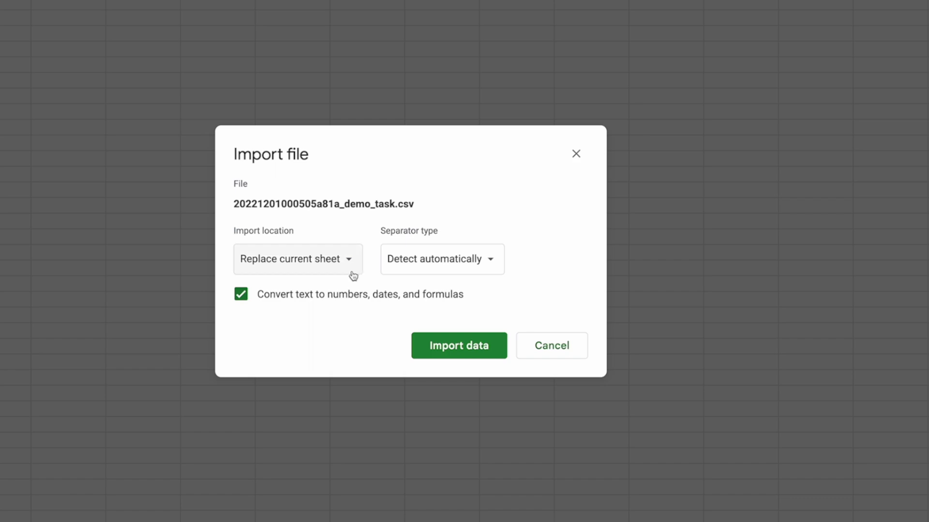
# Step: Import the Outscraper CSV results into Sheet1 and select the link in cell B12
pyautogui.click(458, 345)
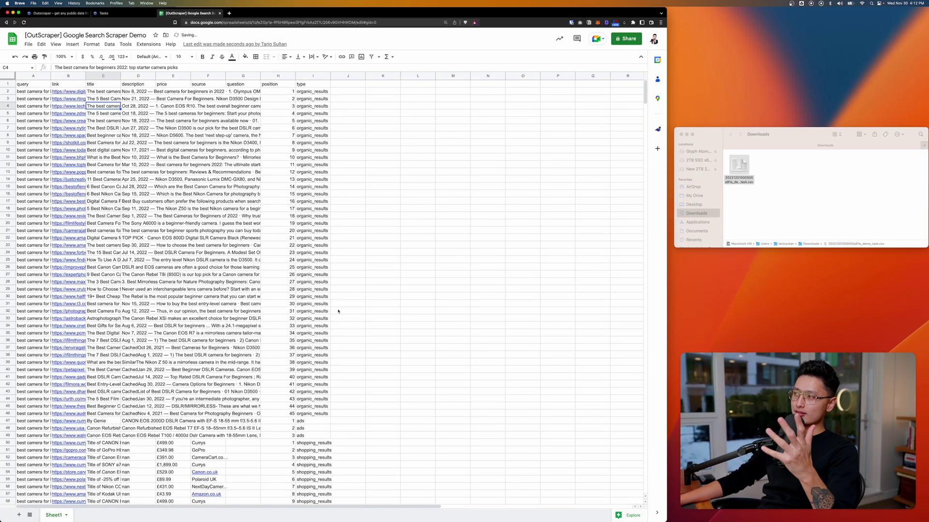
pyautogui.hscroll(9, 218, 213)
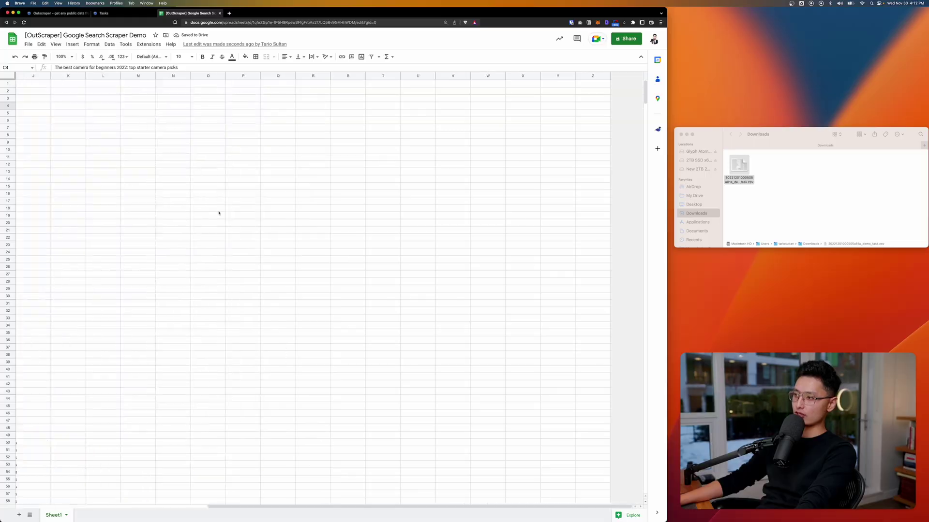
pyautogui.hscroll(-9, 219, 213)
pyautogui.click(131, 164)
pyautogui.hotkey('ctrl', 'alt', 'Return')
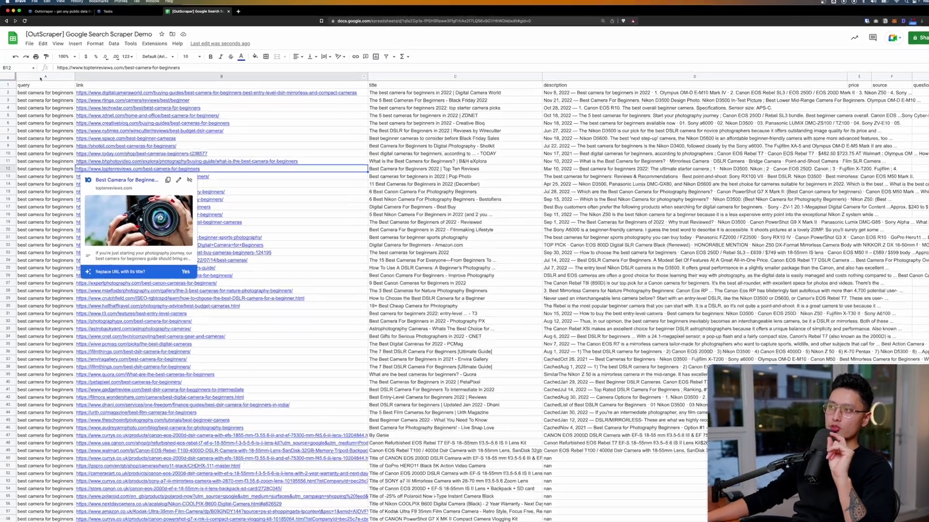
# Step: Widen query column A so the queries fit, then browse the results down and across the columns
pyautogui.click(44, 76)
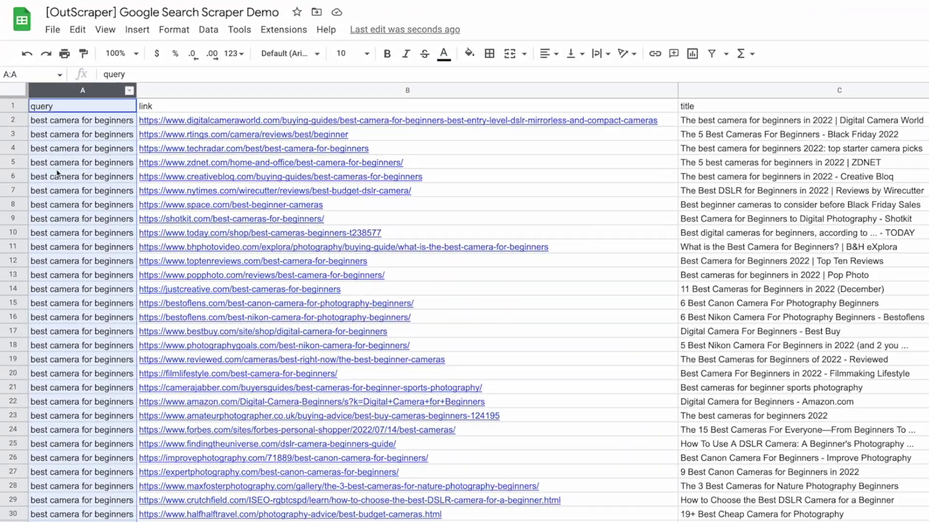
pyautogui.moveTo(135, 90); pyautogui.dragTo(173, 92)
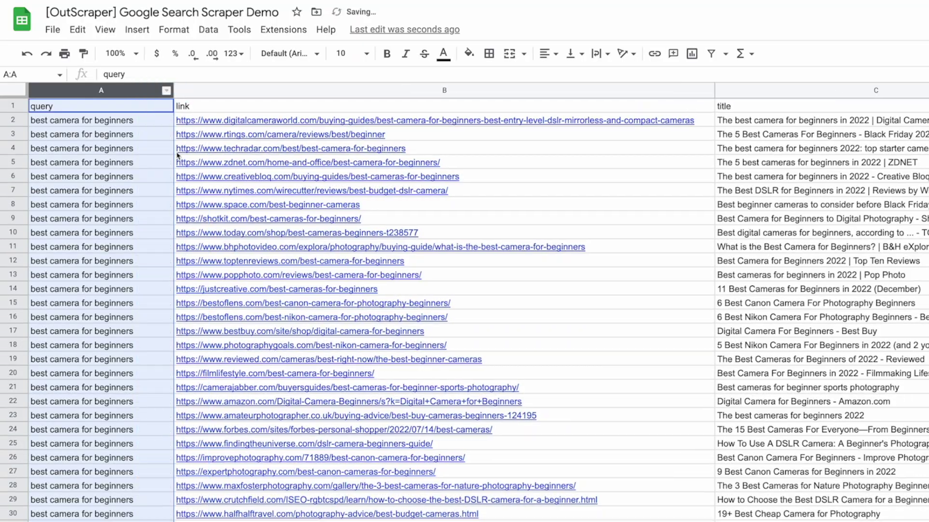
pyautogui.scroll(-10, 435, 291)
pyautogui.moveTo(6, 385); pyautogui.dragTo(6, 415)
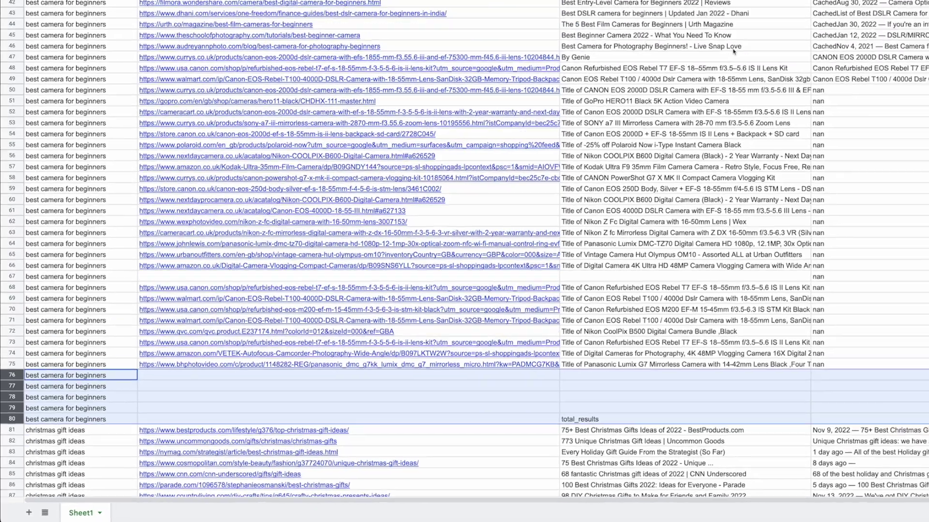
pyautogui.hscroll(10, 464, 261)
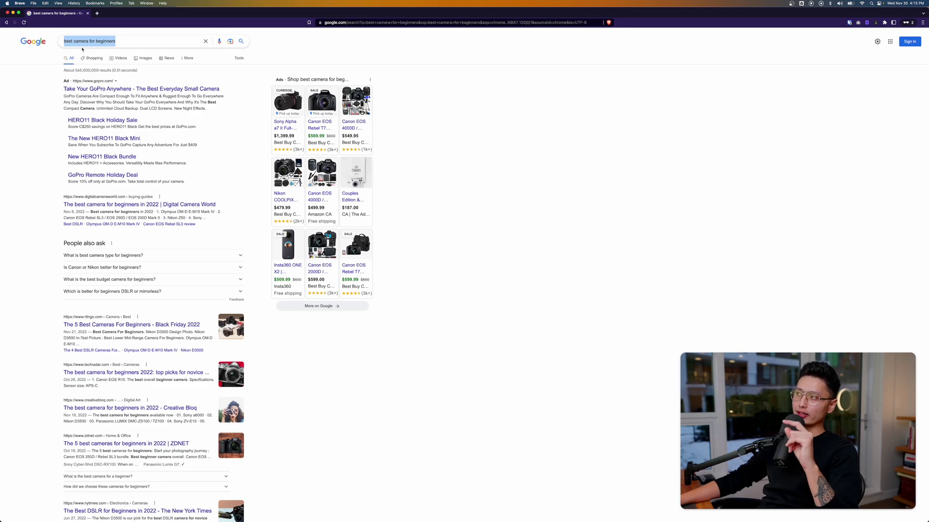
pyautogui.scroll(5, 101, 272)
pyautogui.hscroll(2, 101, 271)
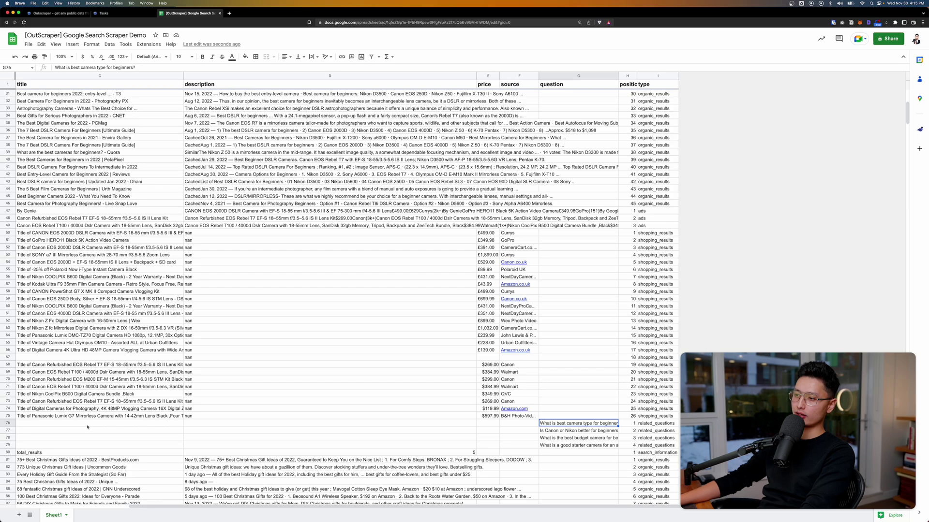
pyautogui.press('super+shift+Down')
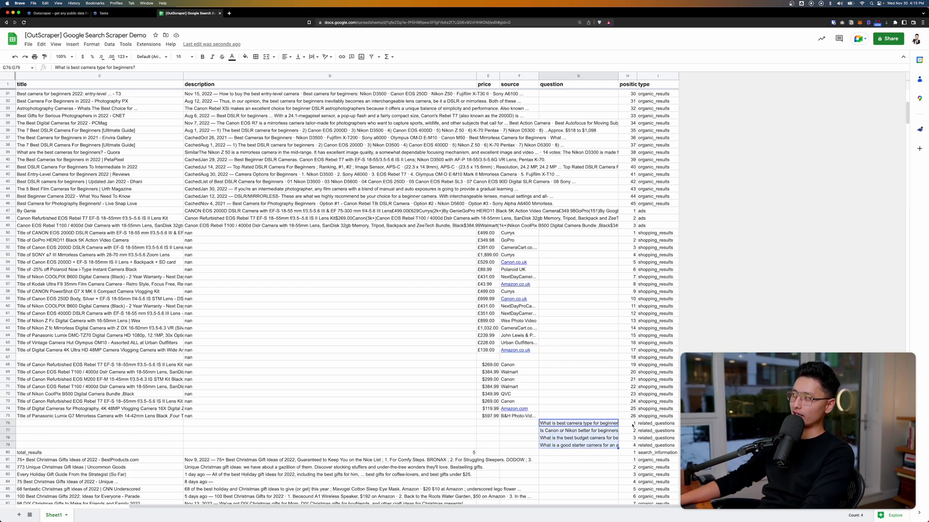
pyautogui.click(632, 425)
pyautogui.click(629, 431)
pyautogui.click(629, 437)
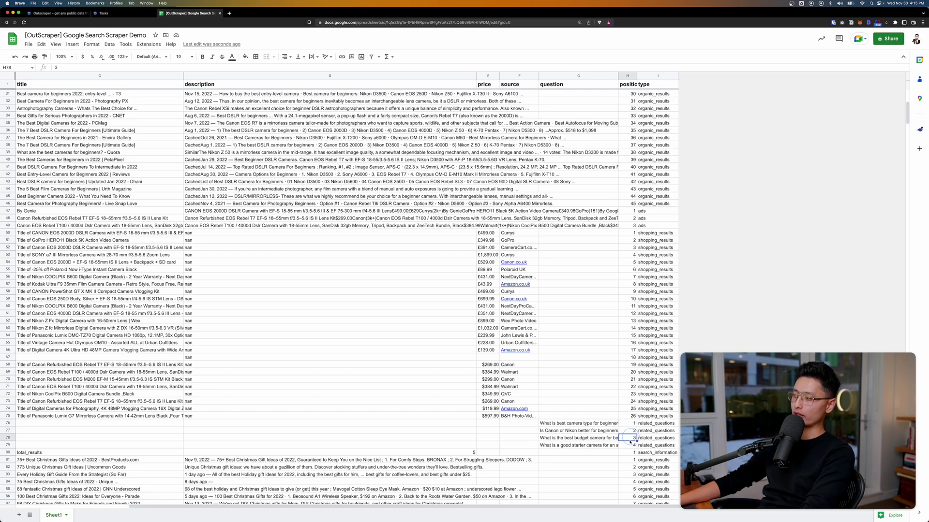
pyautogui.scroll(10, 330, 318)
pyautogui.hscroll(-5, 330, 318)
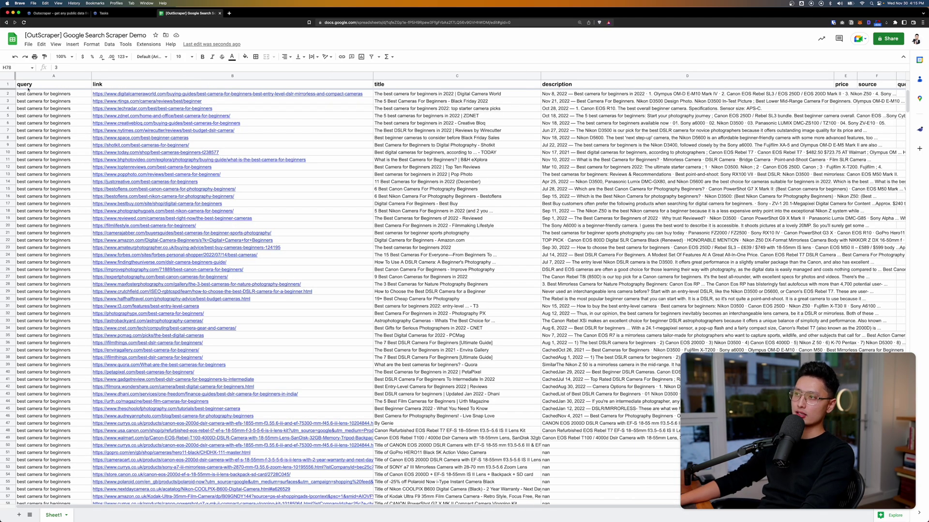
pyautogui.click(129, 76)
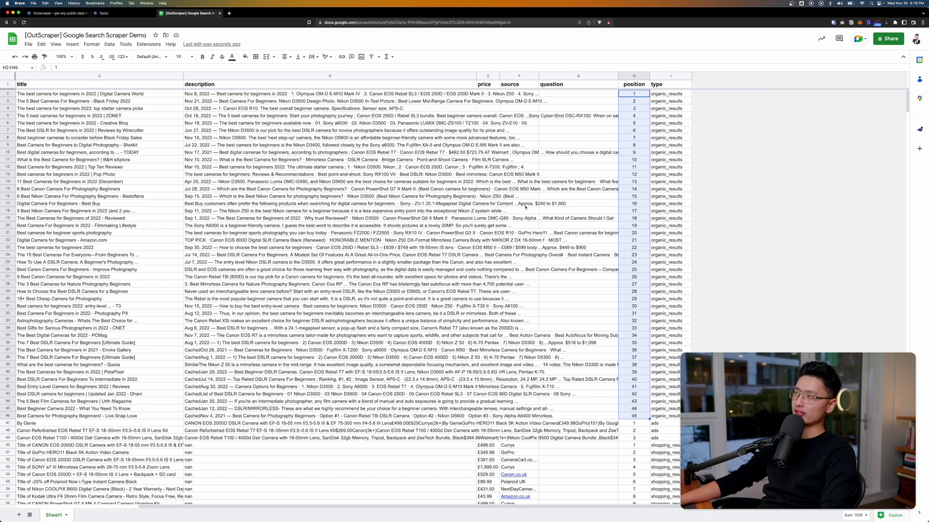
pyautogui.hscroll(-10, 526, 207)
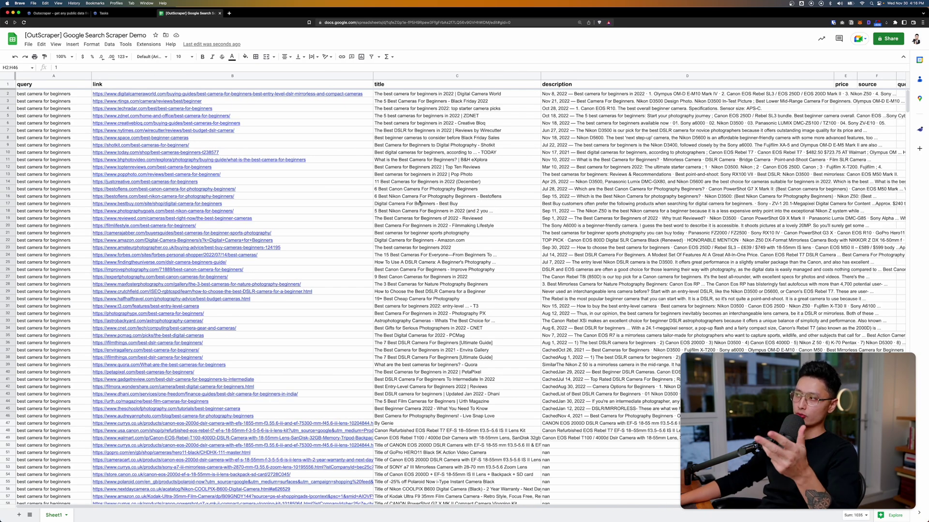
pyautogui.hscroll(5, 404, 203)
pyautogui.click(297, 76)
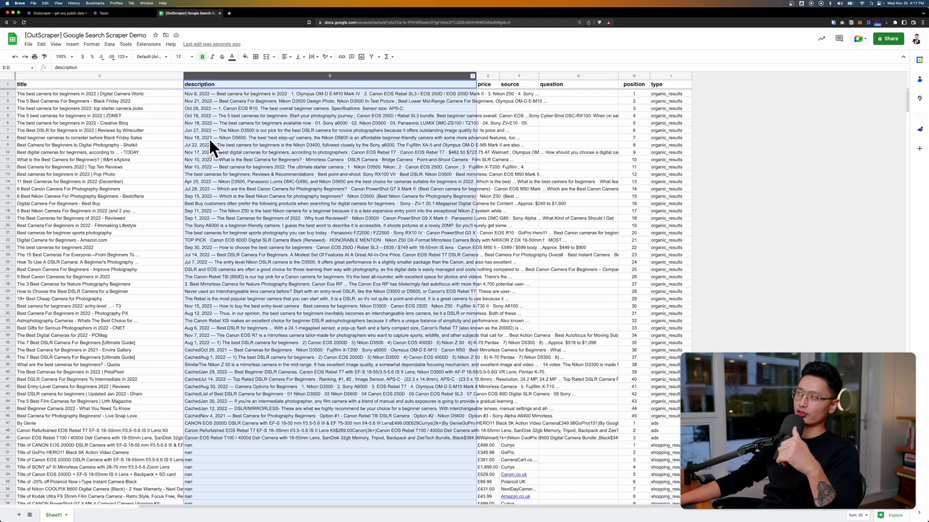
pyautogui.hscroll(-10, 292, 197)
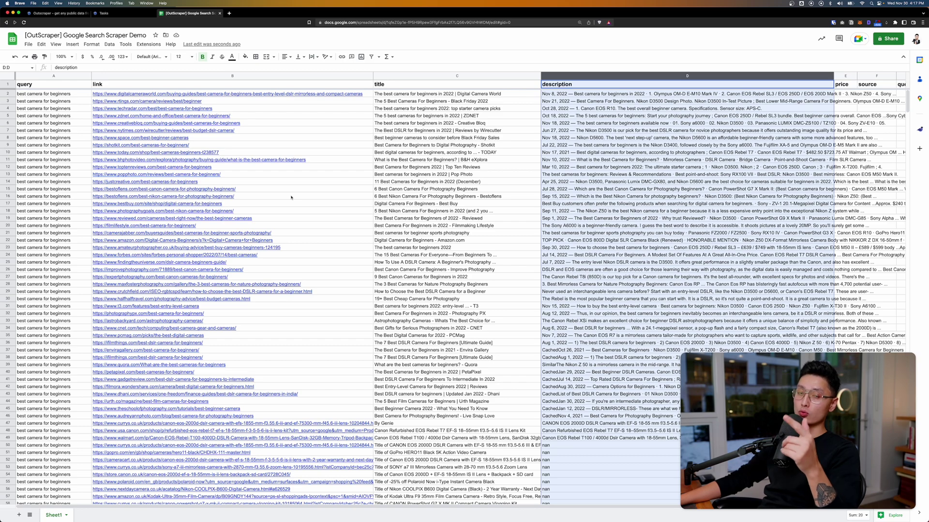
pyautogui.click(442, 77)
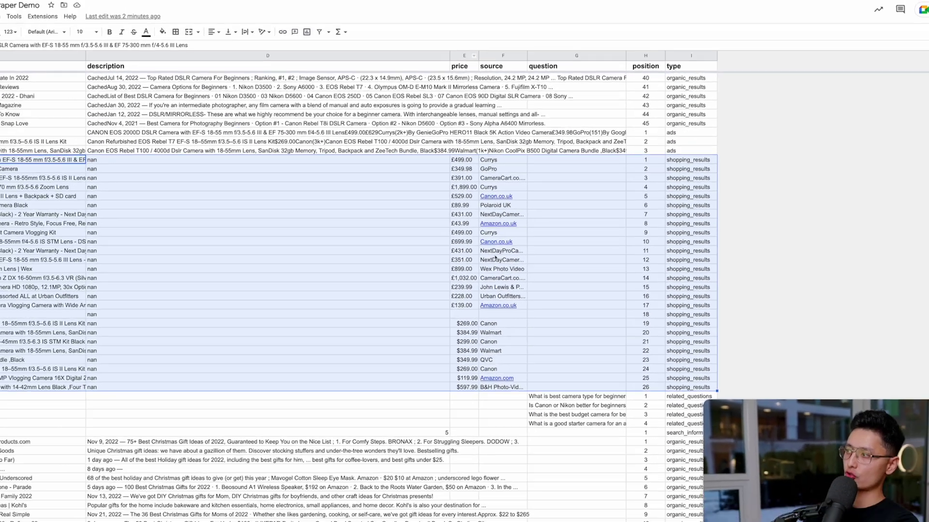
# Step: Check the live Google results for best camera for beginners against the sheet, then return to Sheets
pyautogui.press('super+grave')
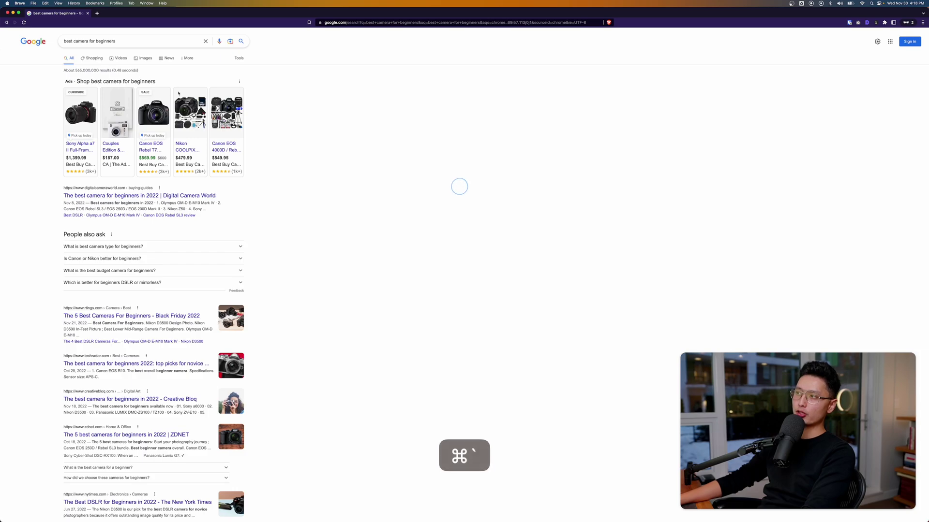
pyautogui.scroll(10, 170, 79)
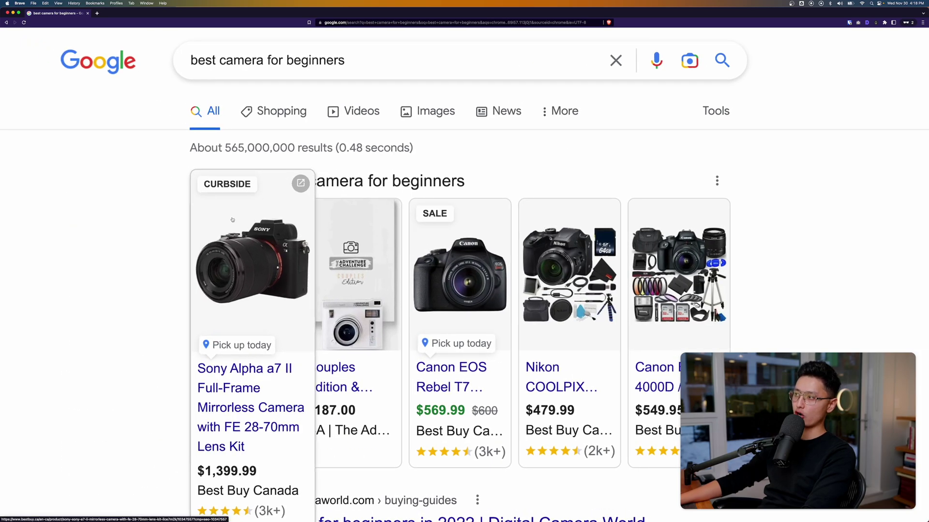
pyautogui.scroll(-10, 193, 218)
pyautogui.press('super+grave')
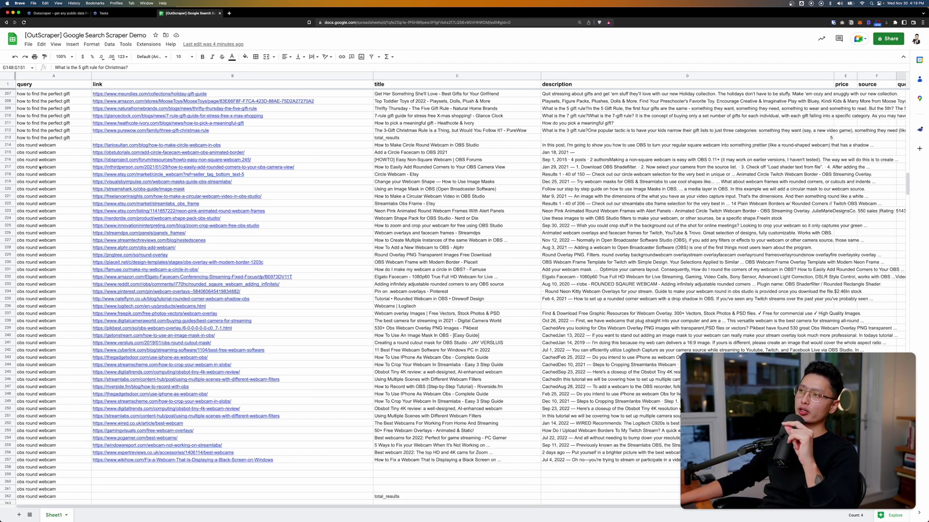
# Step: Open the row-214 link, the blog article 'How To Make Circle Round Webcam In OBS Studio'
pyautogui.click(32, 145)
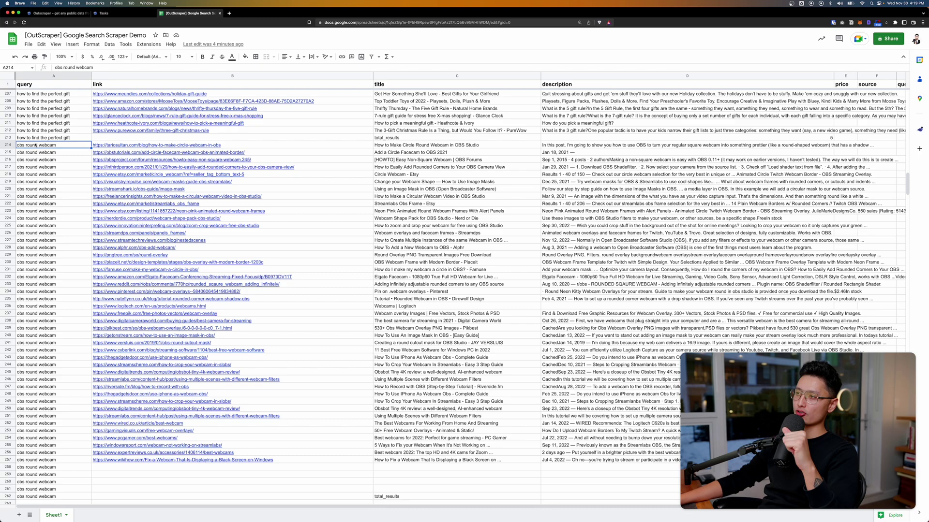
pyautogui.click(156, 145)
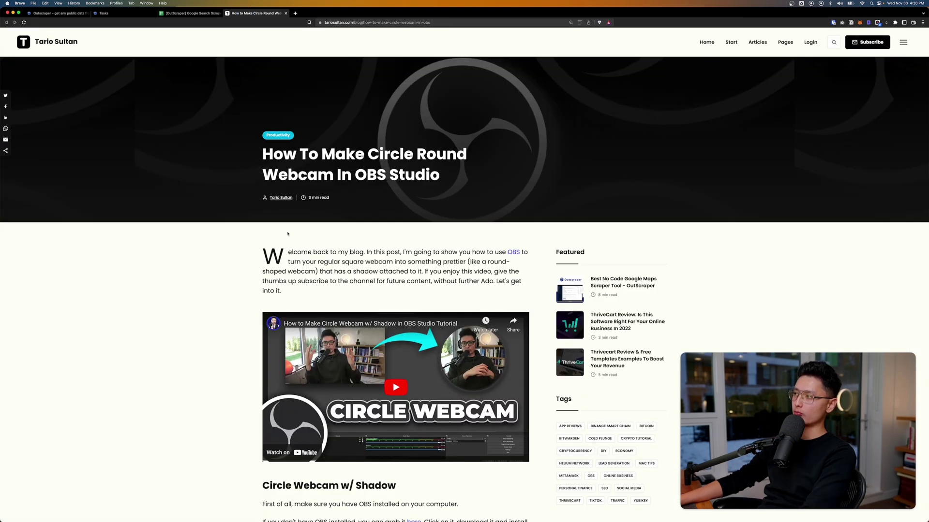
pyautogui.scroll(-6, 224, 252)
pyautogui.scroll(-10, 224, 251)
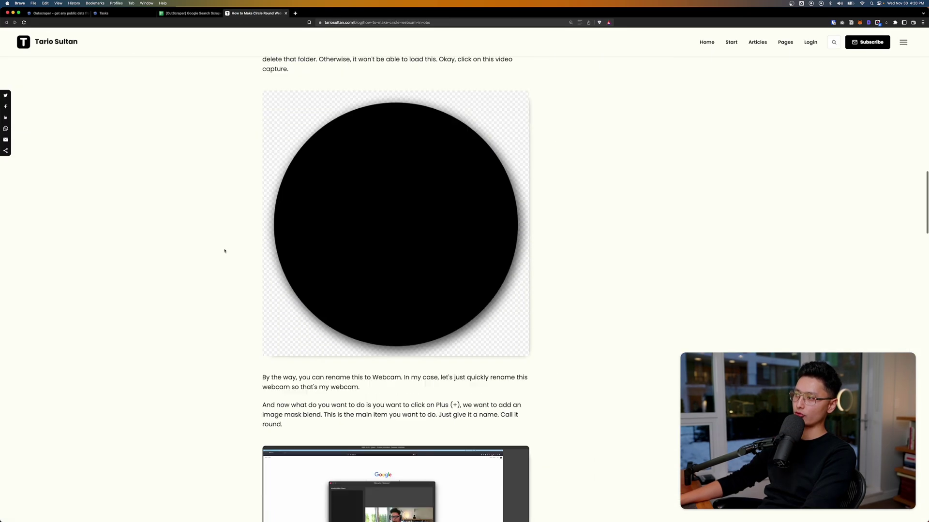
# Step: Glance back at the spreadsheet, then copy the article's full web address from the address bar
pyautogui.hotkey('ctrl', 'shift', 'Tab')
pyautogui.hscroll(5, 324, 148)
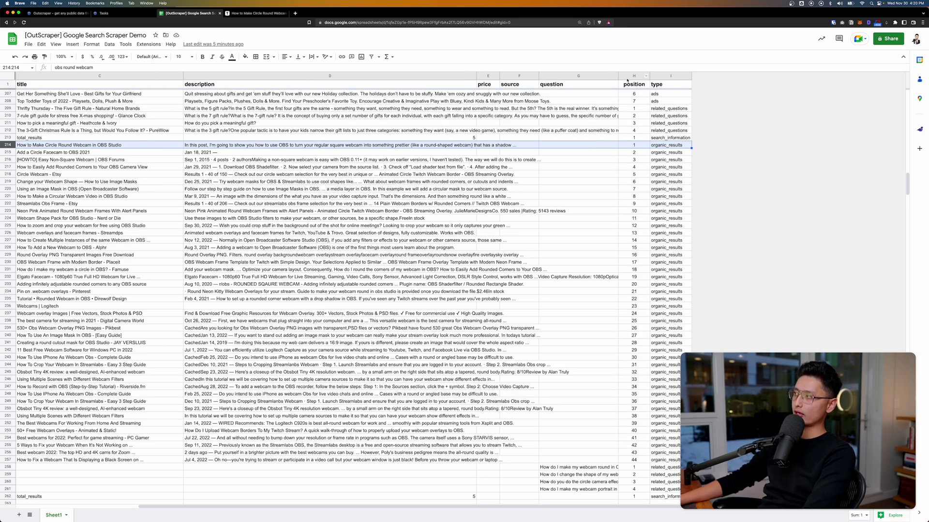
pyautogui.hotkey('ctrl', 'Tab')
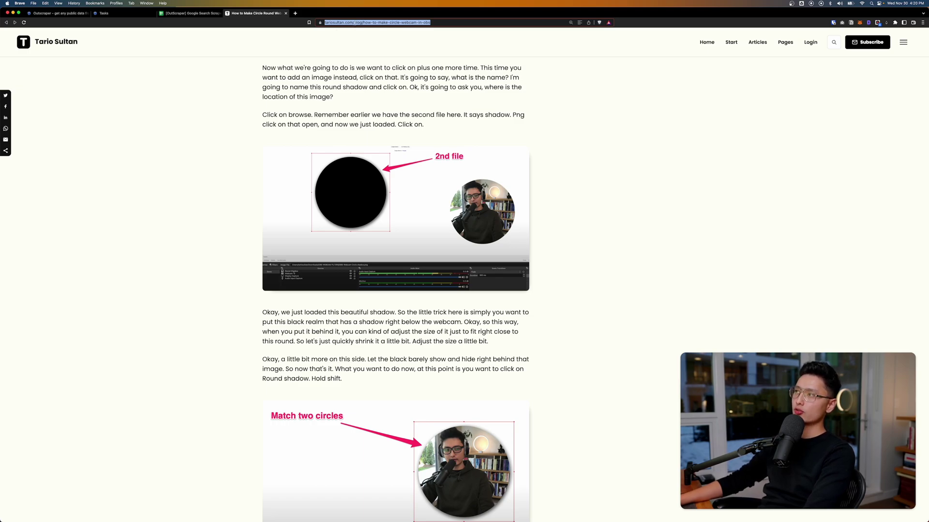
pyautogui.press('super+a')
pyautogui.press('super+c')
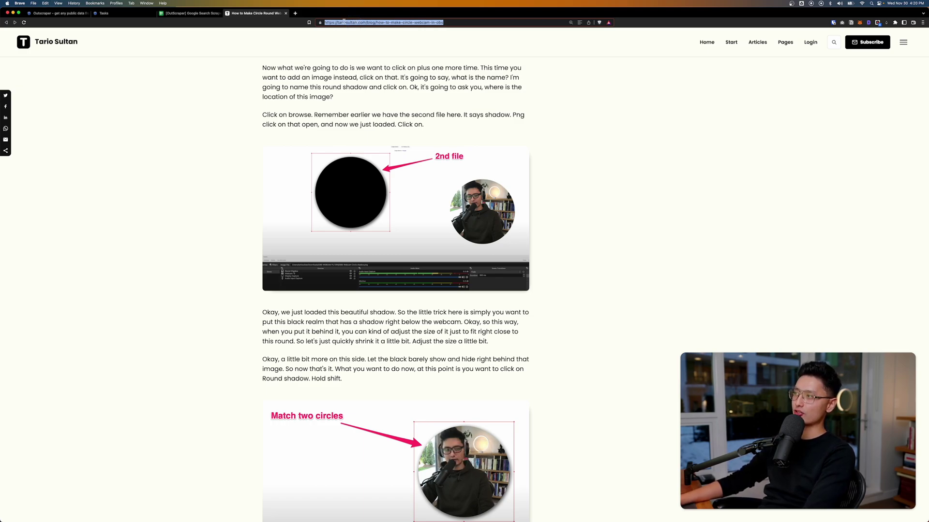
# Step: Search Sheet1 for the copied blog URL, finding its single match in row 214
pyautogui.click(189, 13)
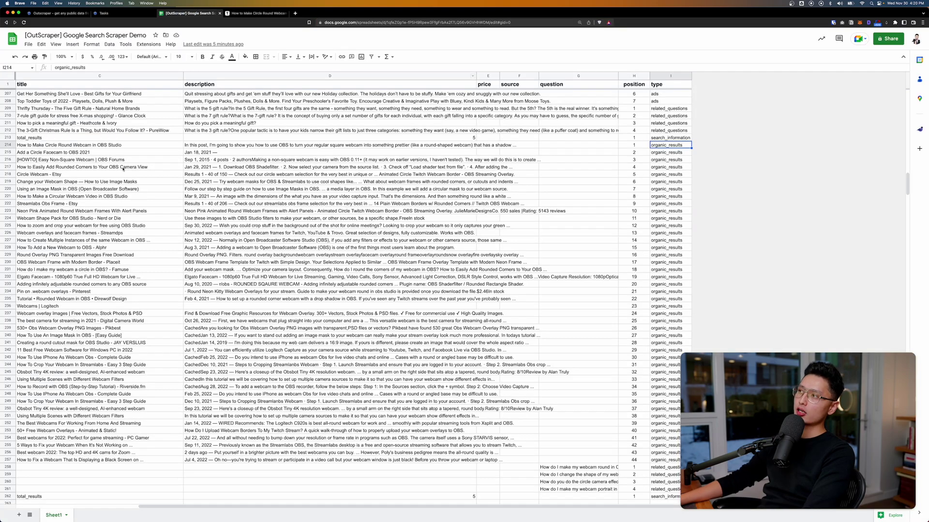
pyautogui.press('super+f')
pyautogui.press('super+v')
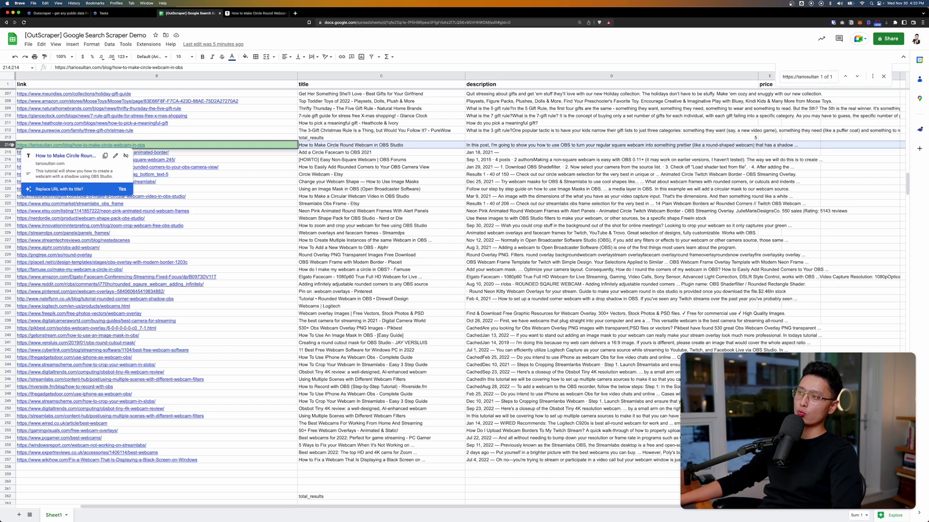
pyautogui.hscroll(5, 322, 157)
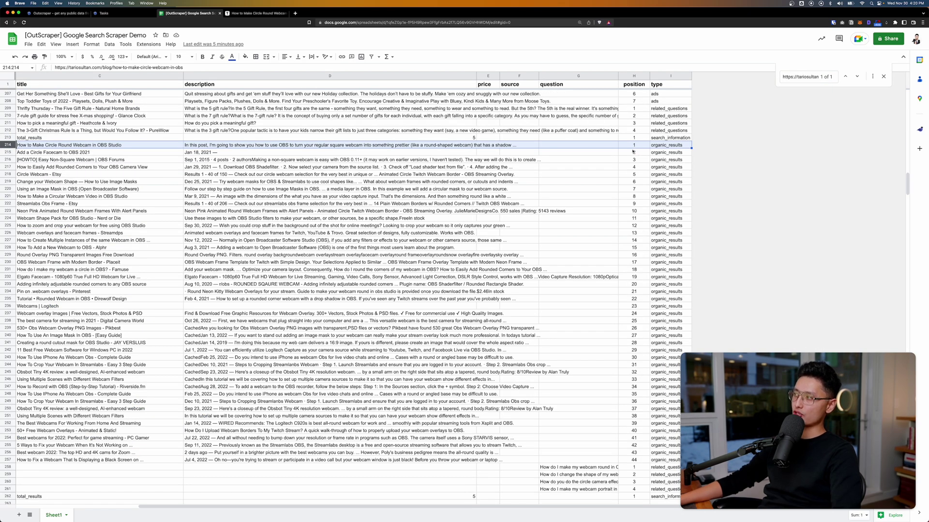